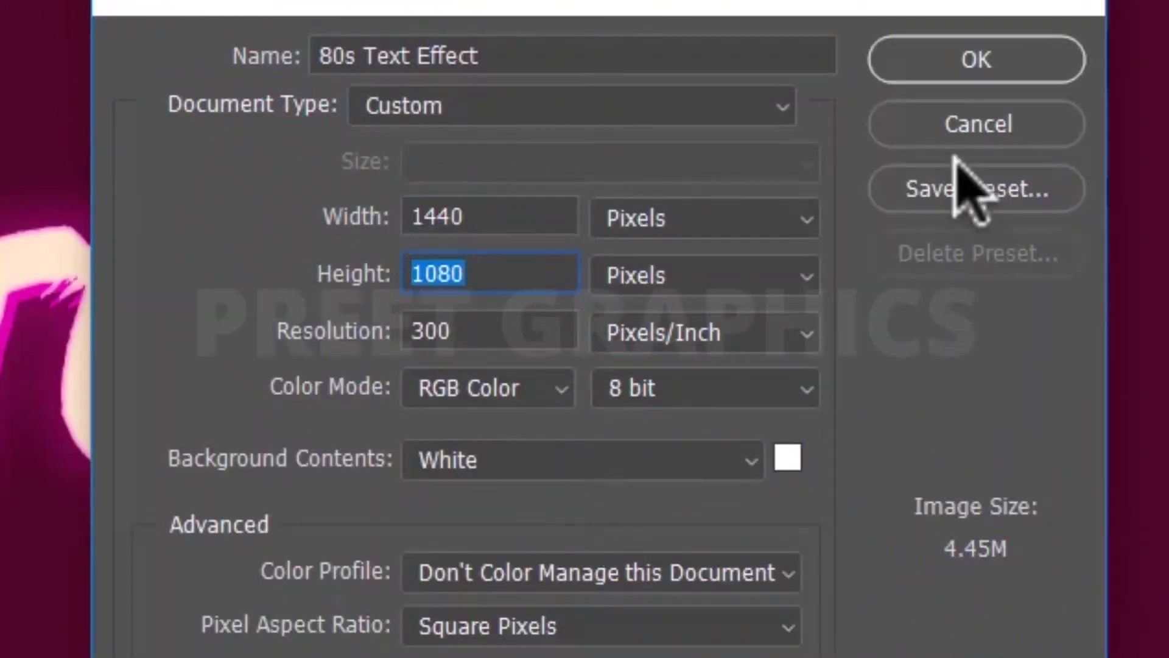
# - Create the 1440 × 1080 px, 300 ppi RGB document "80s Text Effect" and fill its unlocked background layer with #3f0b22
pyautogui.click(979, 59)
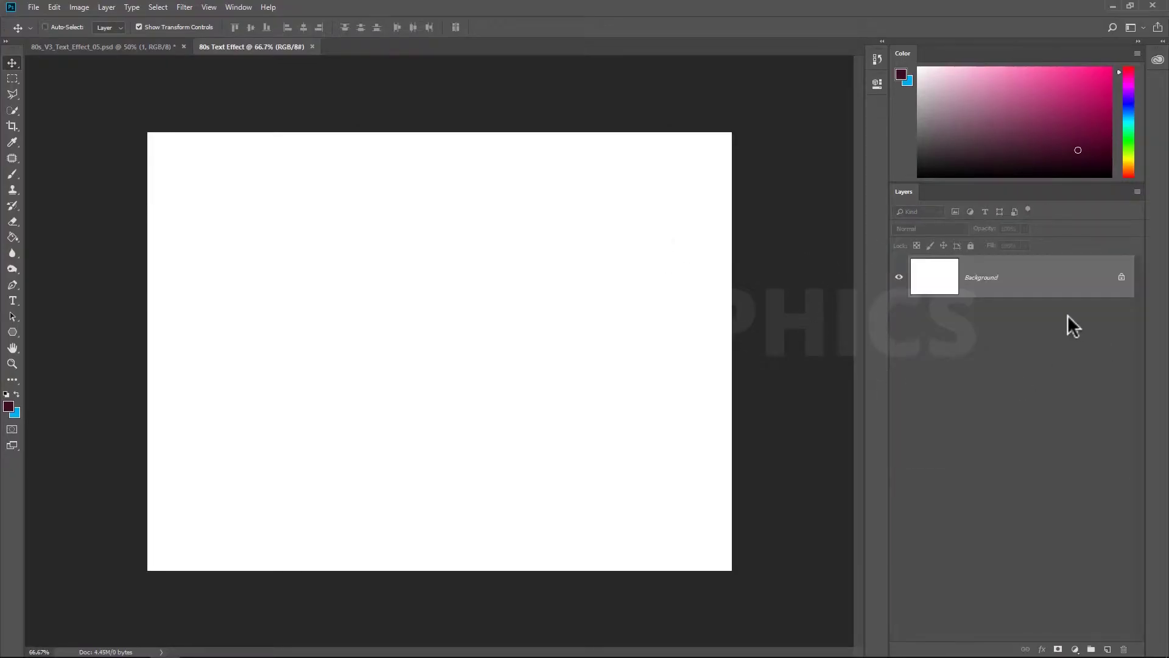
pyautogui.click(1121, 277)
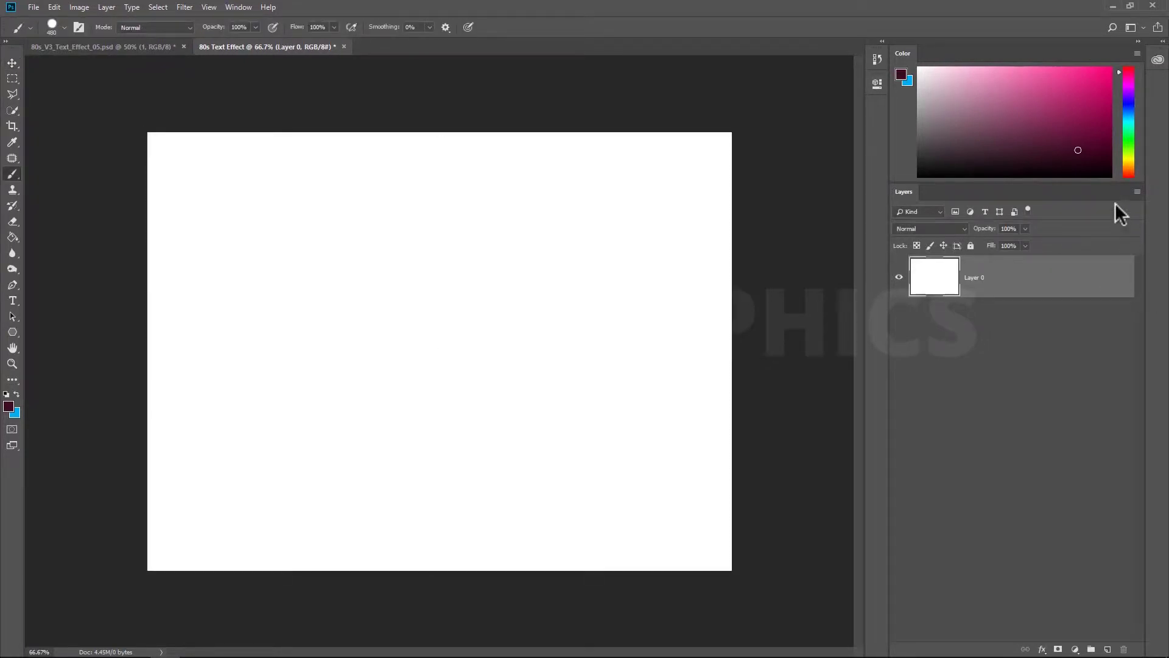
pyautogui.click(8, 406)
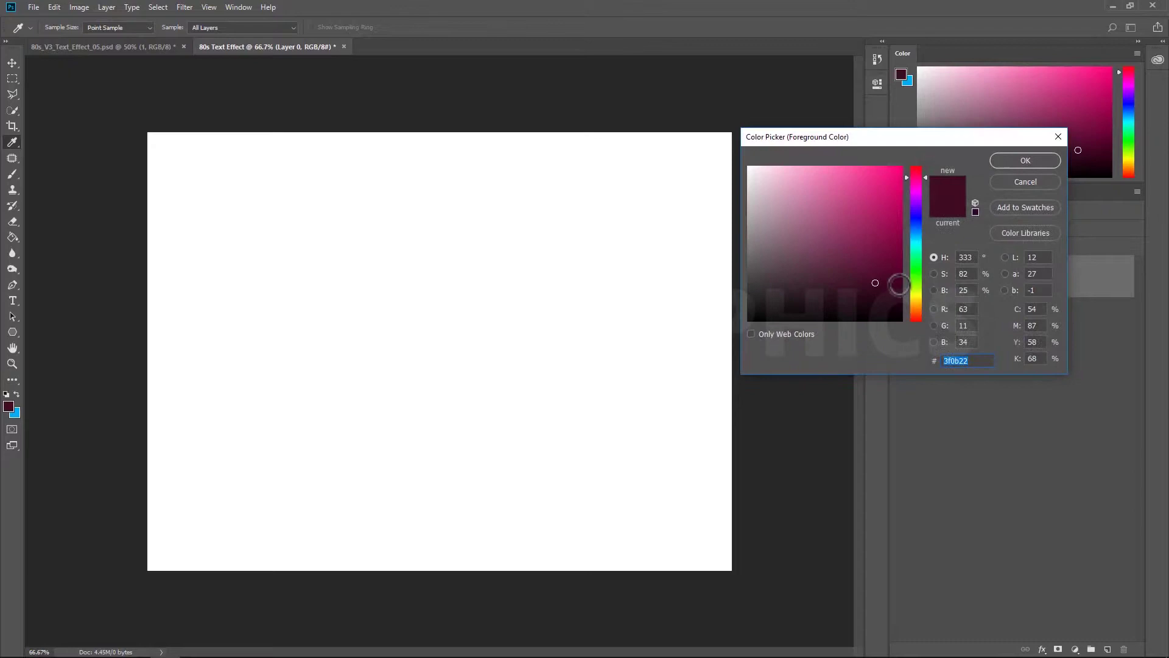
pyautogui.click(1035, 161)
pyautogui.press('b')
pyautogui.hotkey('alt', 'BackSpace')
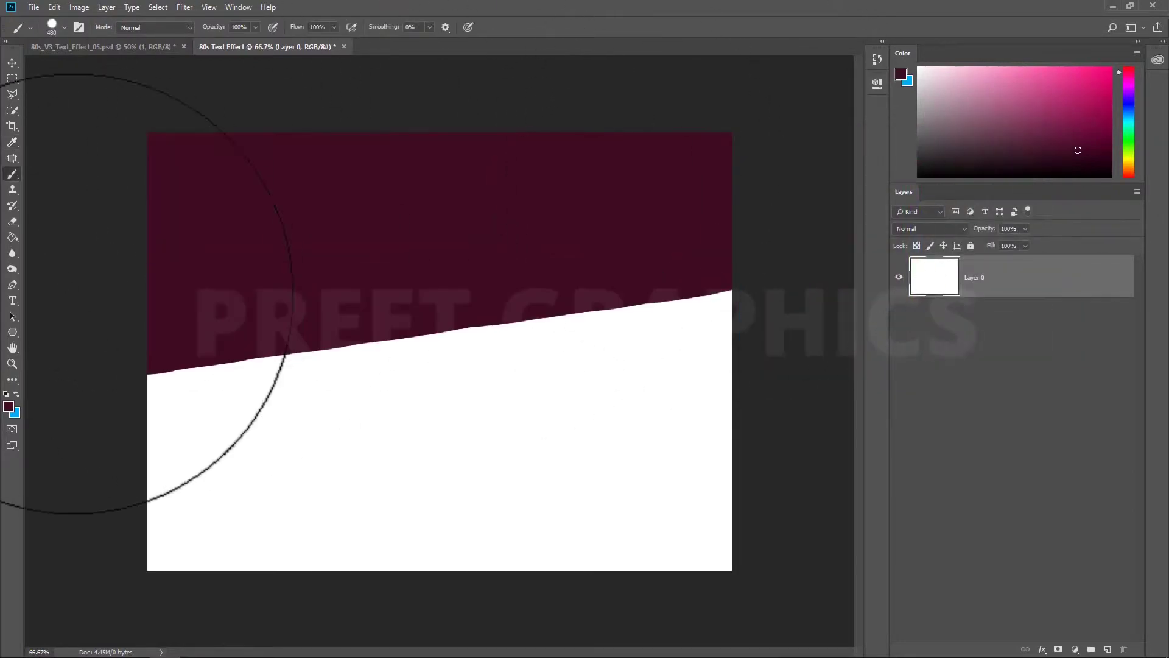
# - Rename the filled layer as Background and lock it
pyautogui.press('m')
pyautogui.doubleClick(974, 277)
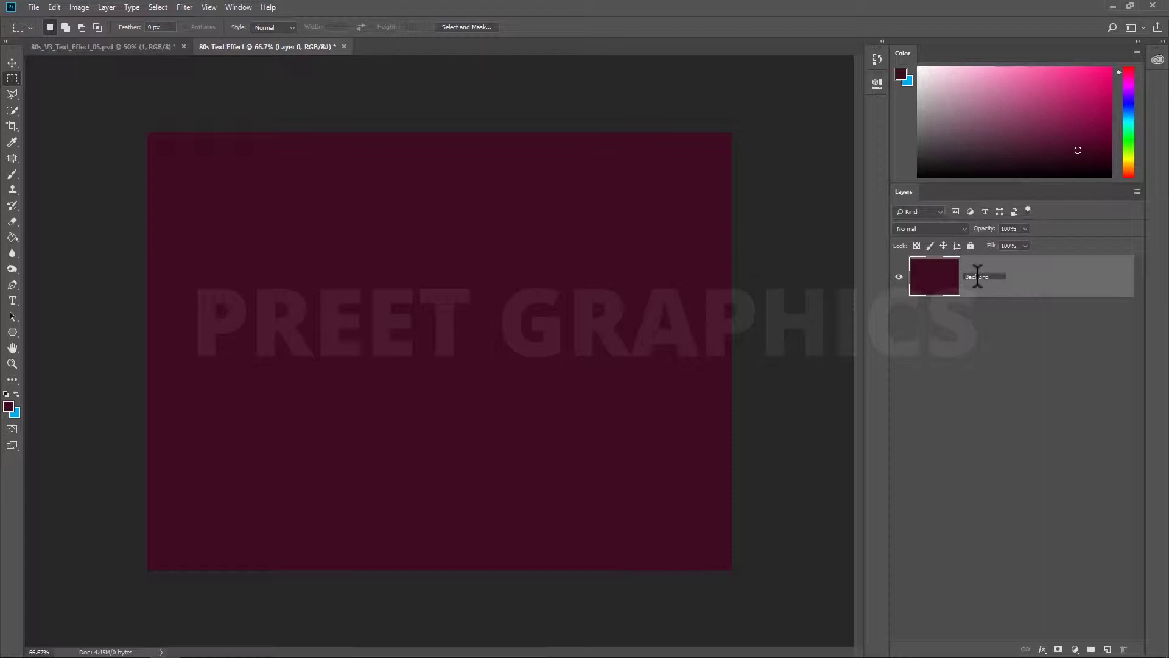
pyautogui.write('Background')
pyautogui.press('Return')
pyautogui.doubleClick(977, 277)
pyautogui.write('Background')
pyautogui.click(1020, 332)
pyautogui.click(1011, 286)
pyautogui.click(970, 245)
pyautogui.click(1008, 318)
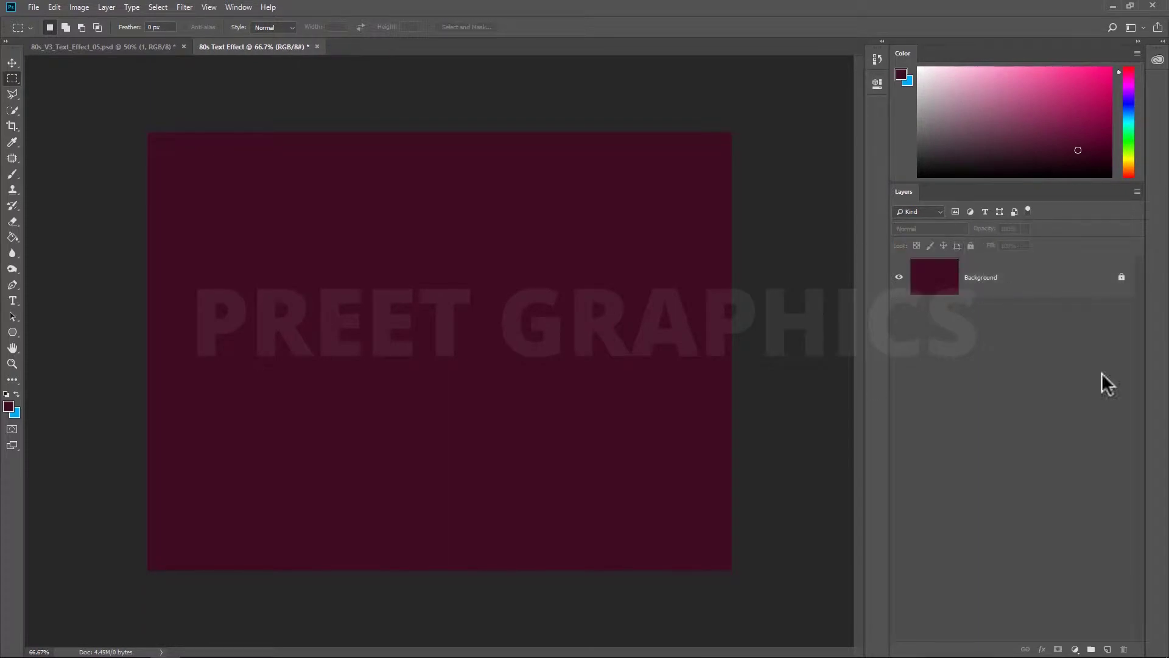
# - Add the text "80s Text" on the canvas in the Dead Stock - Demo font, coloured white
pyautogui.click(13, 63)
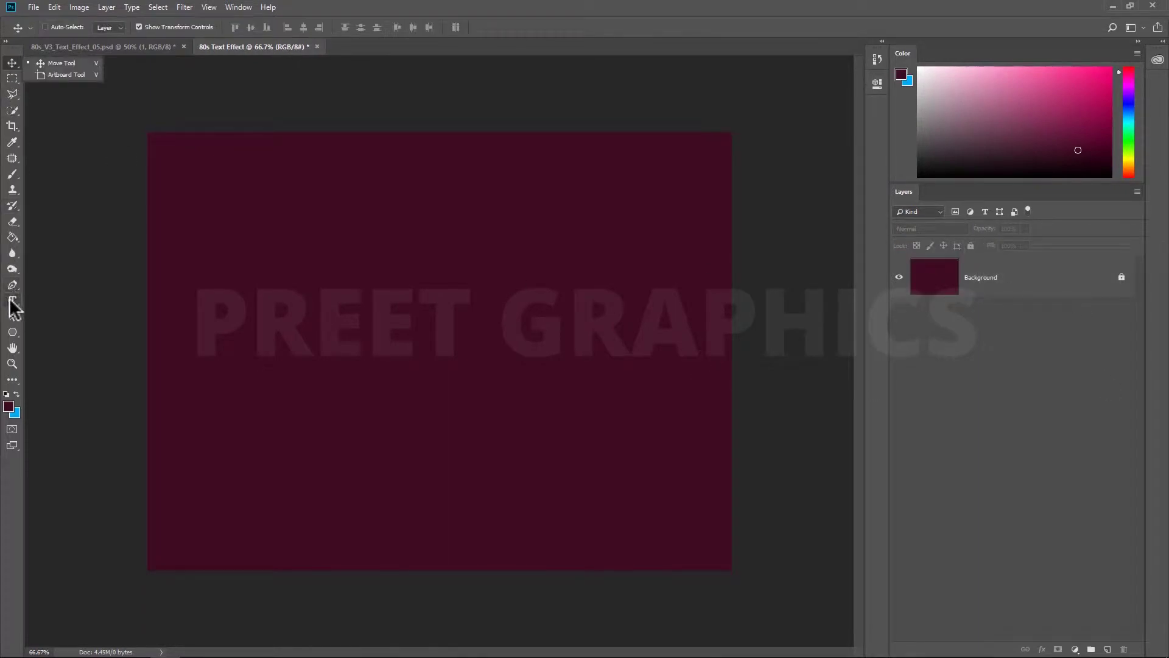
pyautogui.click(12, 300)
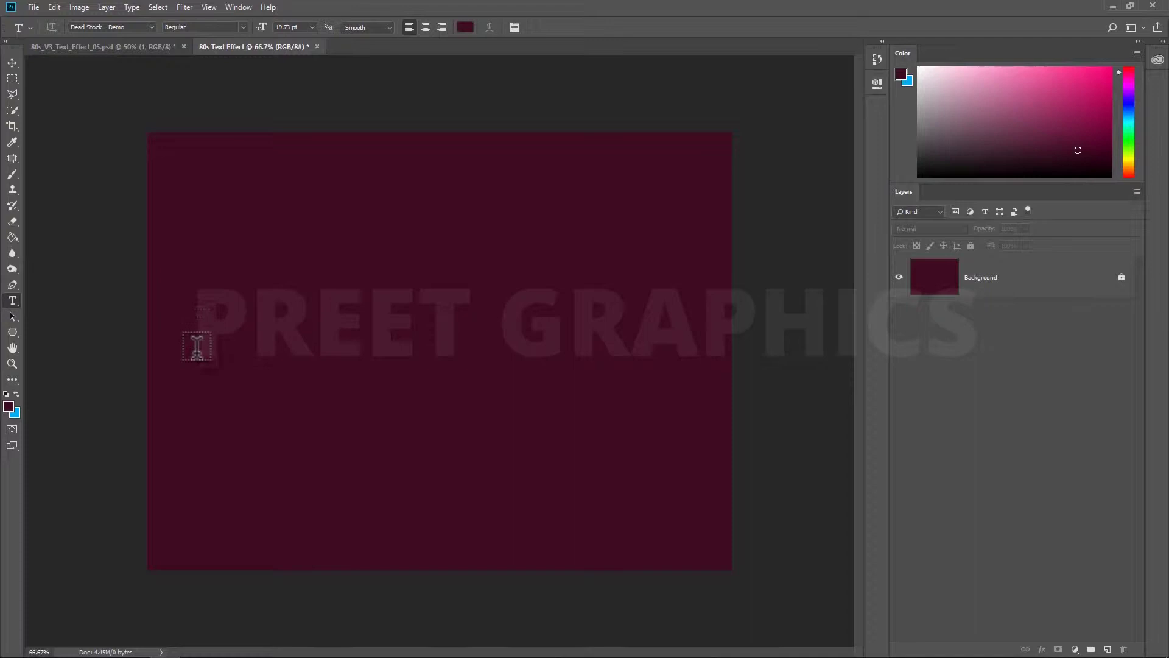
pyautogui.click(197, 347)
pyautogui.write('Retro')
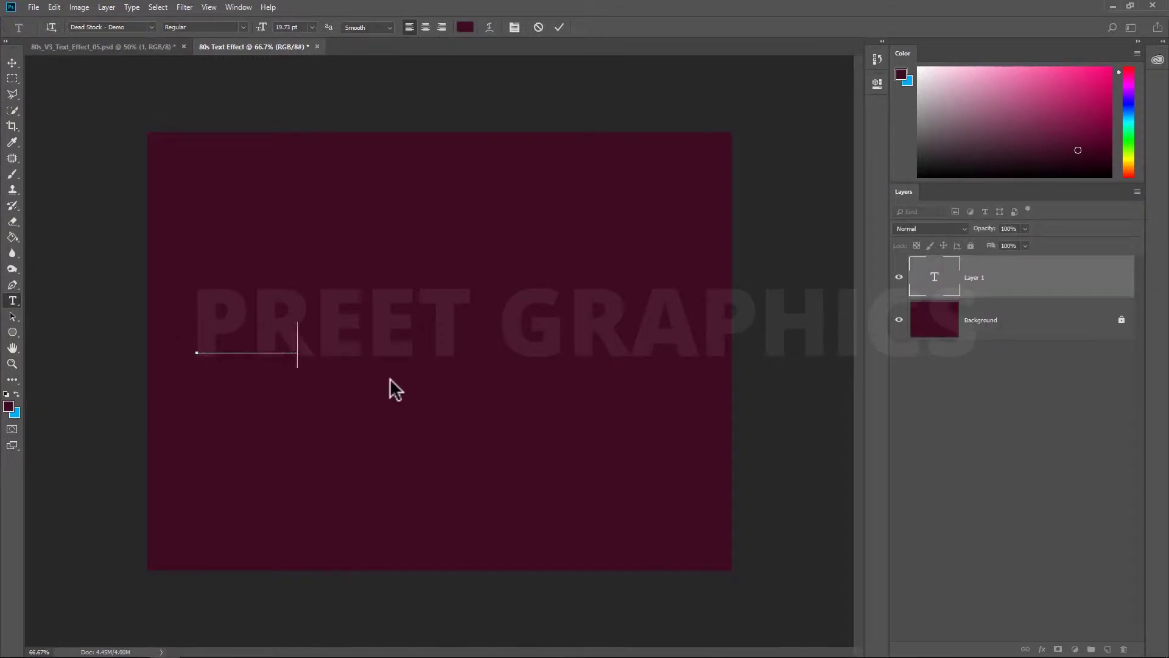
pyautogui.write('xt')
pyautogui.hotkey('ctrl', 'a')
pyautogui.click(465, 27)
pyautogui.moveTo(813, 190); pyautogui.dragTo(743, 158)
pyautogui.press('Return')
# - Enlarge the "80s Text" lettering to about 70.93 pt and move it to the middle of the canvas
pyautogui.click(12, 63)
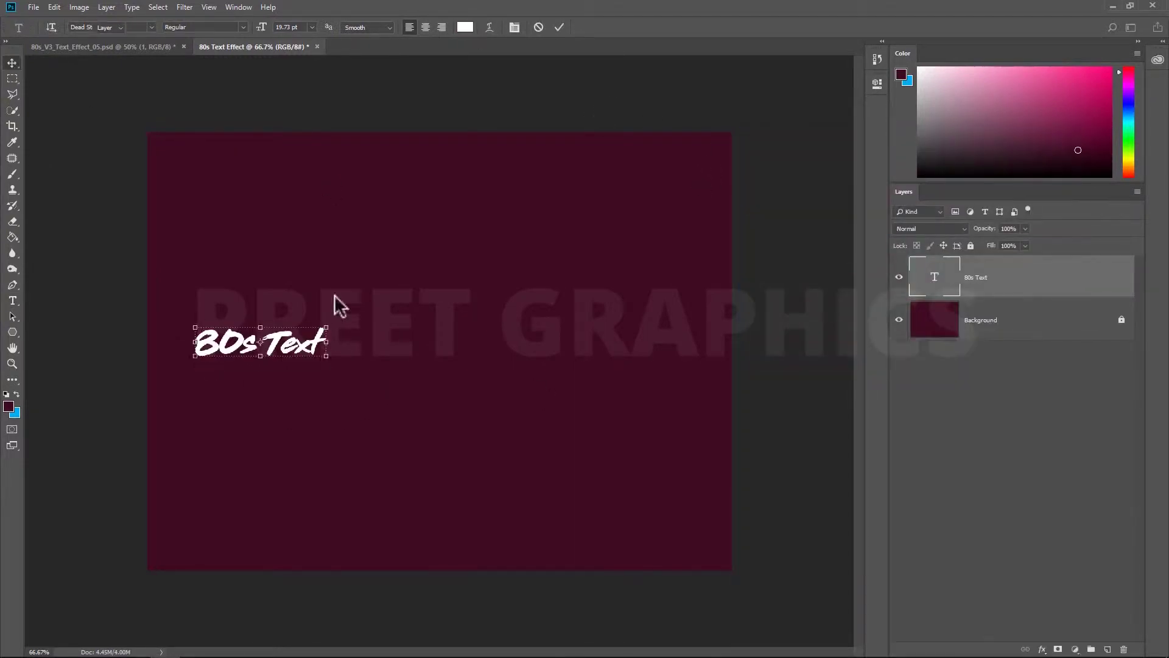
pyautogui.moveTo(326, 355); pyautogui.dragTo(668, 483)
pyautogui.press('Return')
pyautogui.moveTo(598, 423); pyautogui.dragTo(607, 385)
# - Check the text layer's font in its type properties and its distances to the canvas edges
pyautogui.click(876, 83)
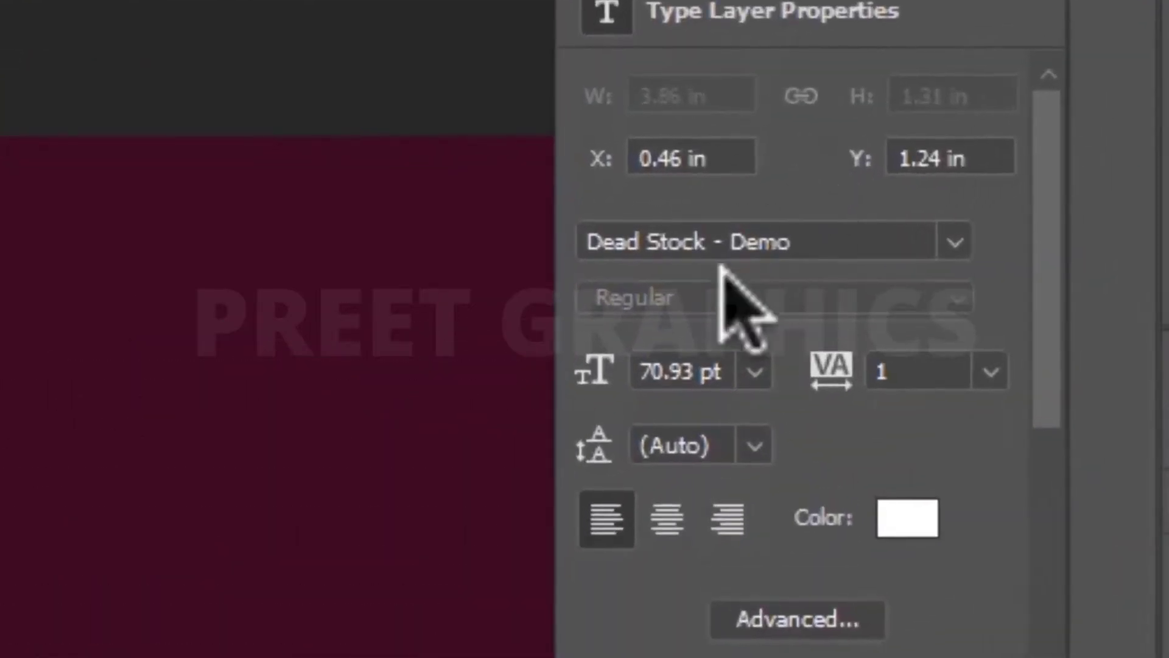
pyautogui.moveTo(585, 242); pyautogui.dragTo(705, 242)
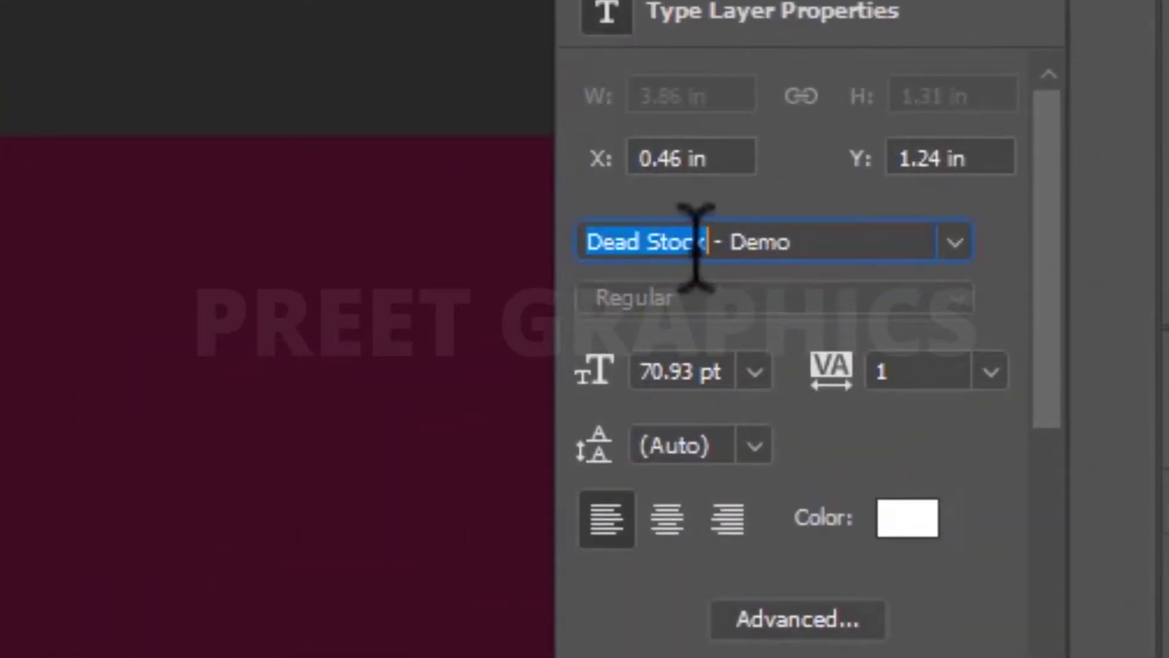
pyautogui.press('Return')
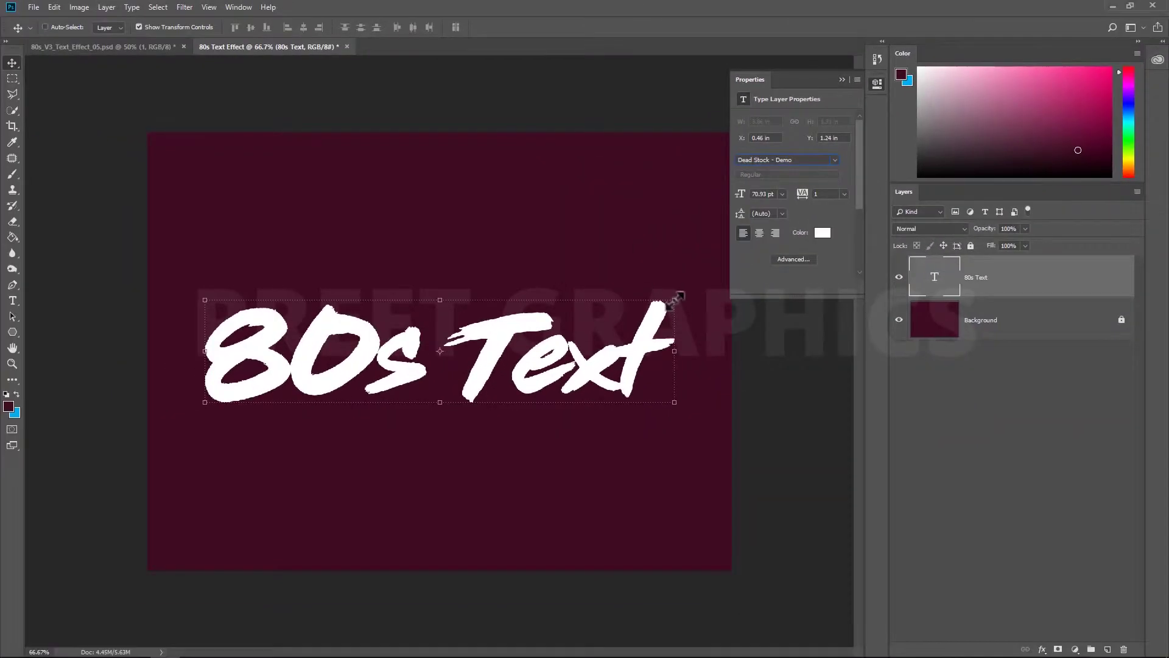
pyautogui.press('ctrl')
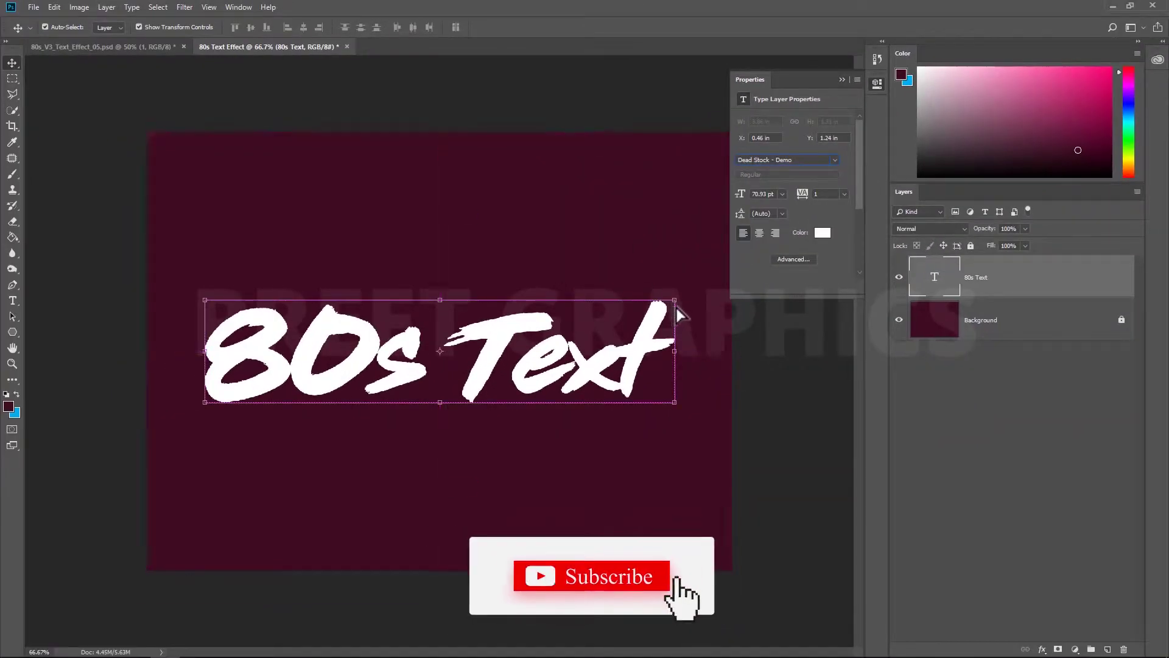
pyautogui.press('ctrl')
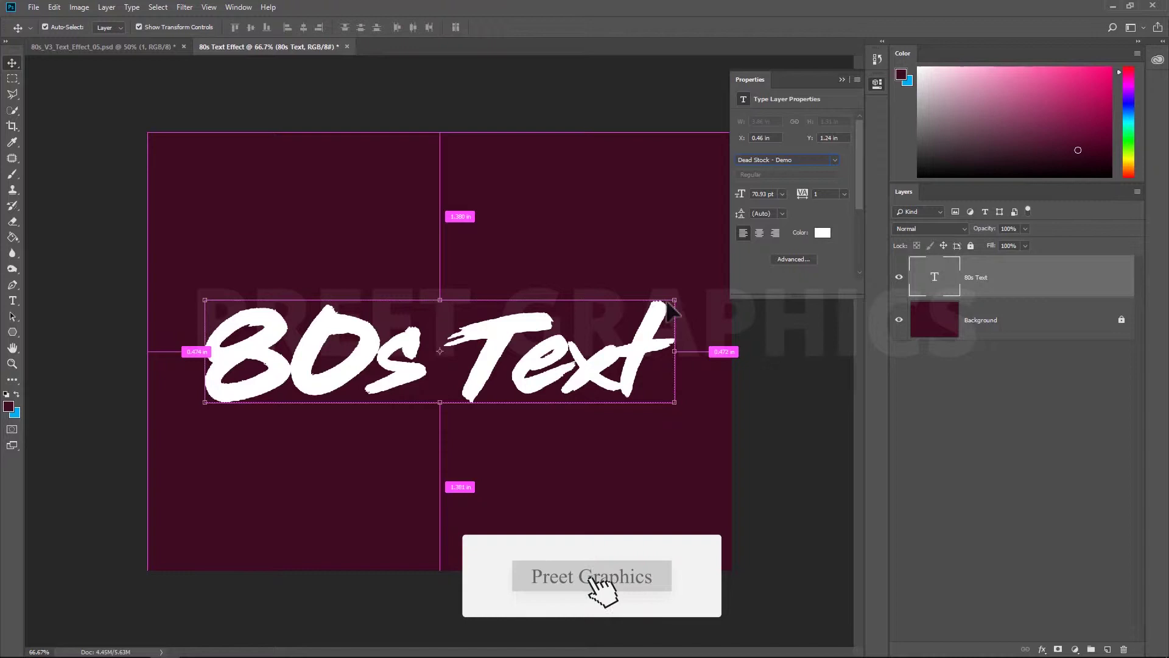
# - Rotate the text about 2.8 degrees counterclockwise, scaling it to about 75.55 pt and recentring it on the canvas
pyautogui.moveTo(675, 302); pyautogui.dragTo(648, 253)
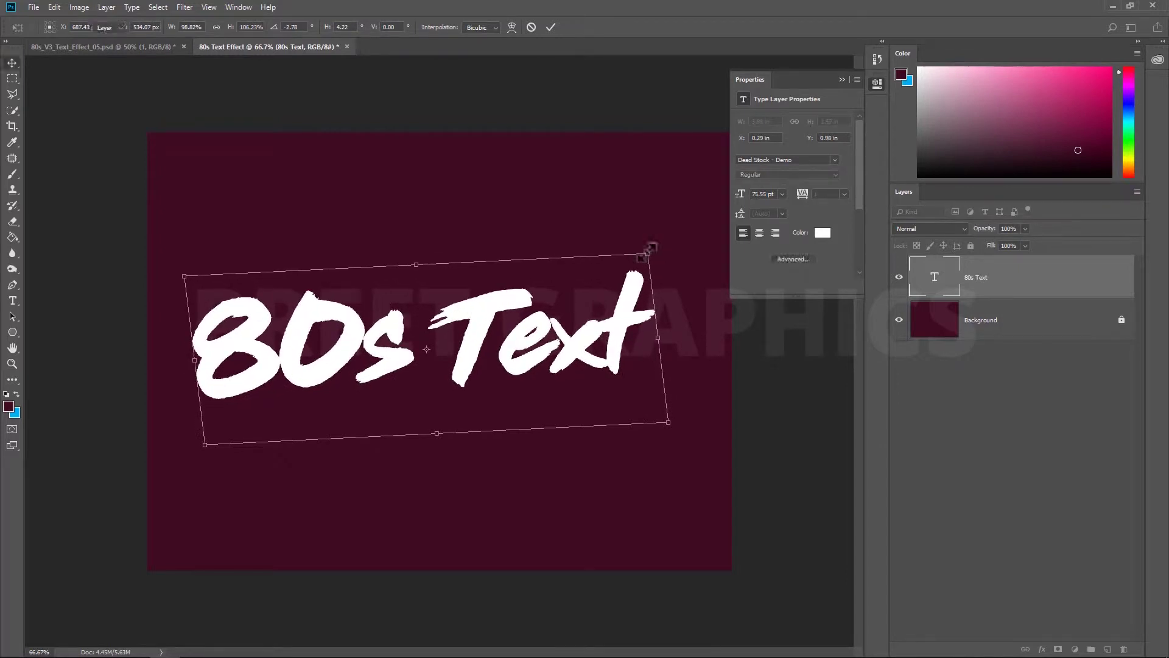
pyautogui.press('Return')
pyautogui.moveTo(582, 371)
pyautogui.mouseDown()
pyautogui.moveTo(615, 353)
pyautogui.moveTo(586, 360)
pyautogui.mouseUp()
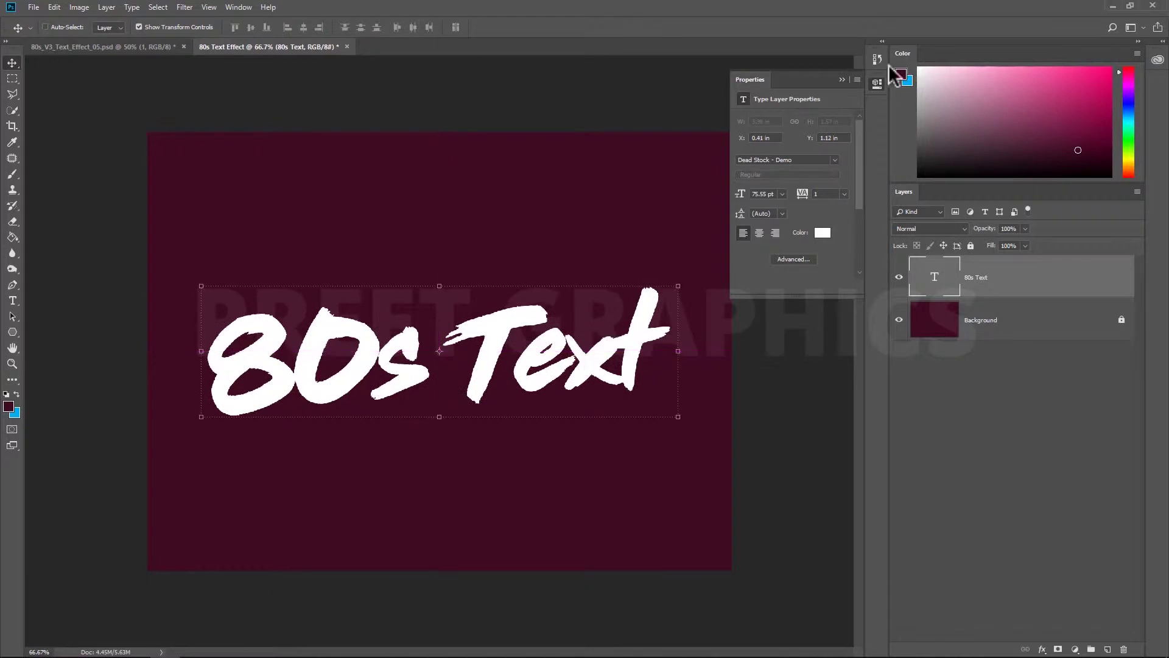
pyautogui.click(841, 81)
pyautogui.hotkey('ctrl', '+')
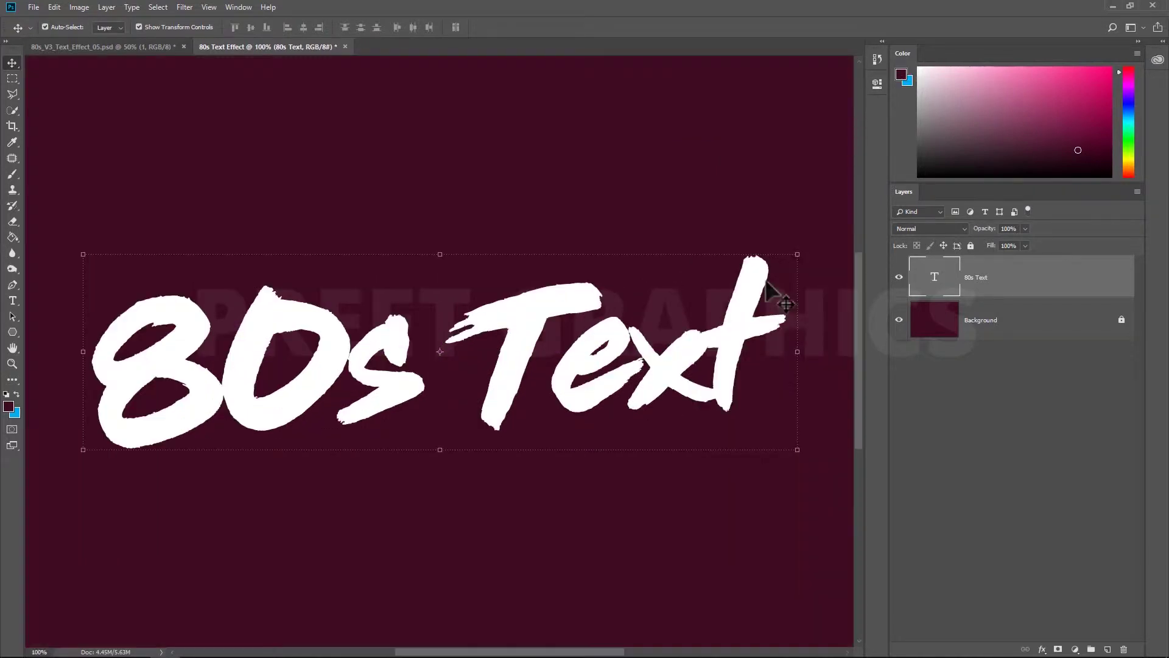
pyautogui.hotkey('ctrl', '-')
pyautogui.hotkey('ctrl', '0')
pyautogui.hotkey('ctrl', '-')
# - Convert the 80s Text layer to a smart object
pyautogui.press('m')
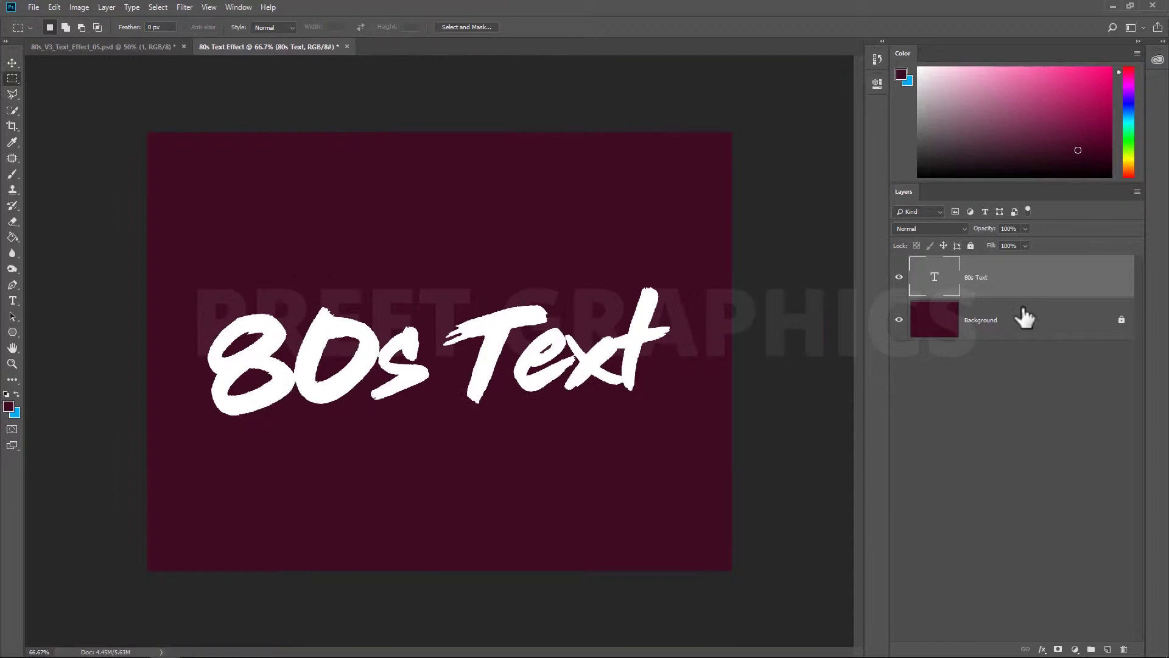
pyautogui.rightClick(1010, 279)
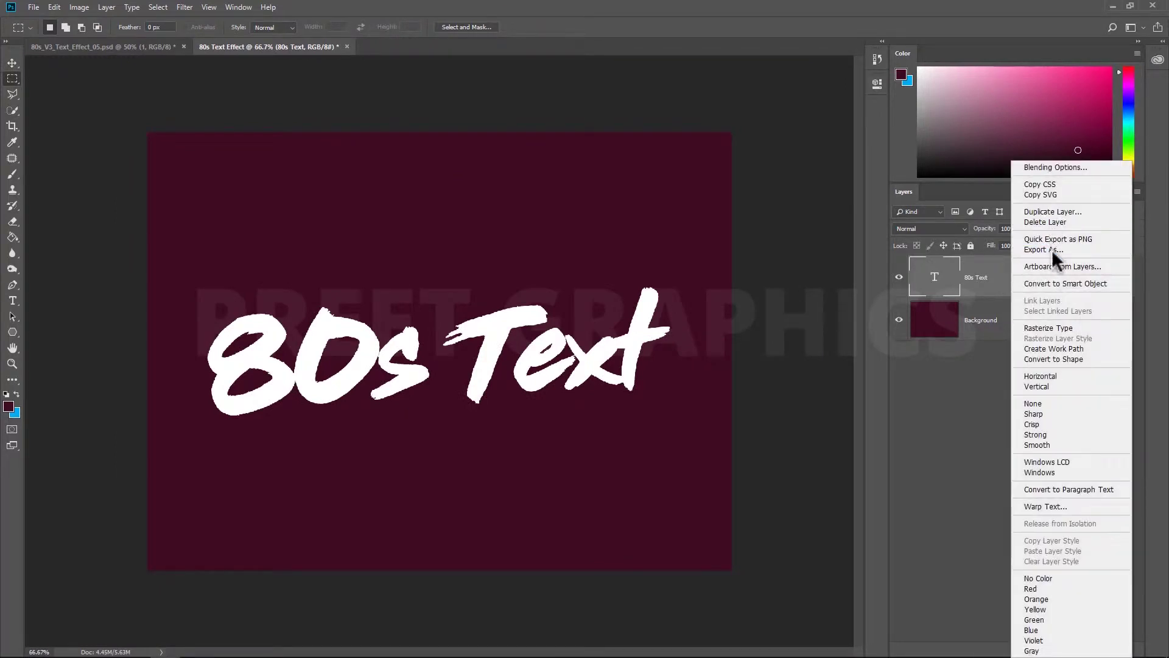
pyautogui.click(1060, 284)
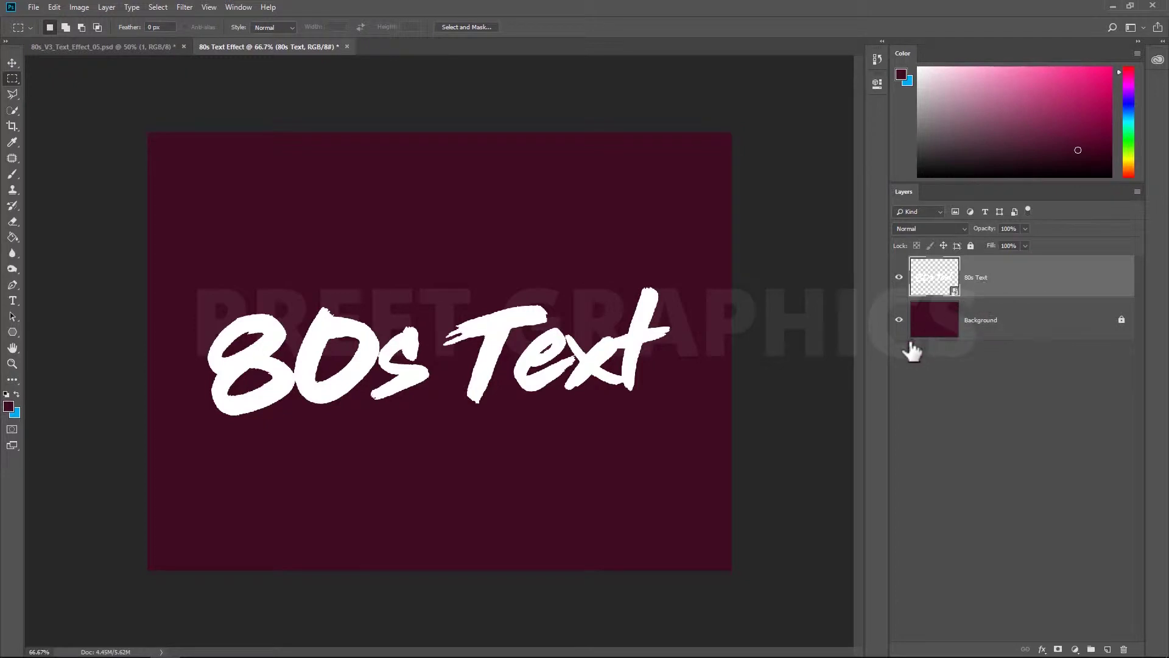
# - Open the 80s Text smart object's contents and extend its canvas with the Crop tool, adding wide space above and below the lettering
pyautogui.doubleClick(932, 278)
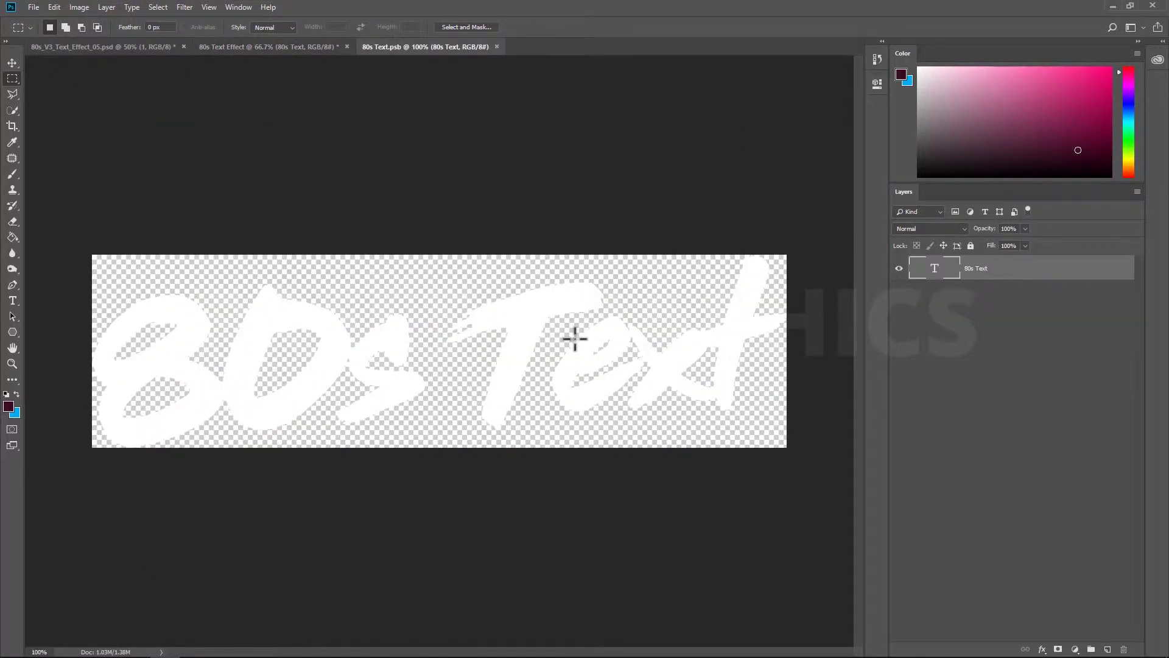
pyautogui.click(12, 126)
pyautogui.click(72, 126)
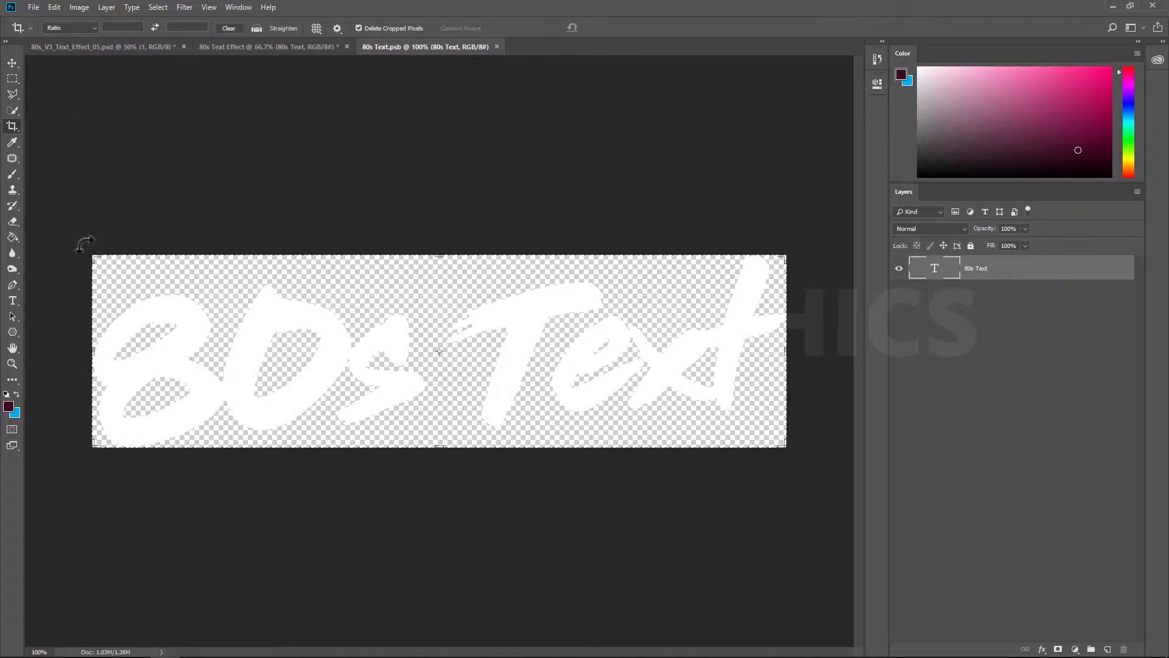
pyautogui.moveTo(94, 257); pyautogui.dragTo(80, 171)
pyautogui.press('Return')
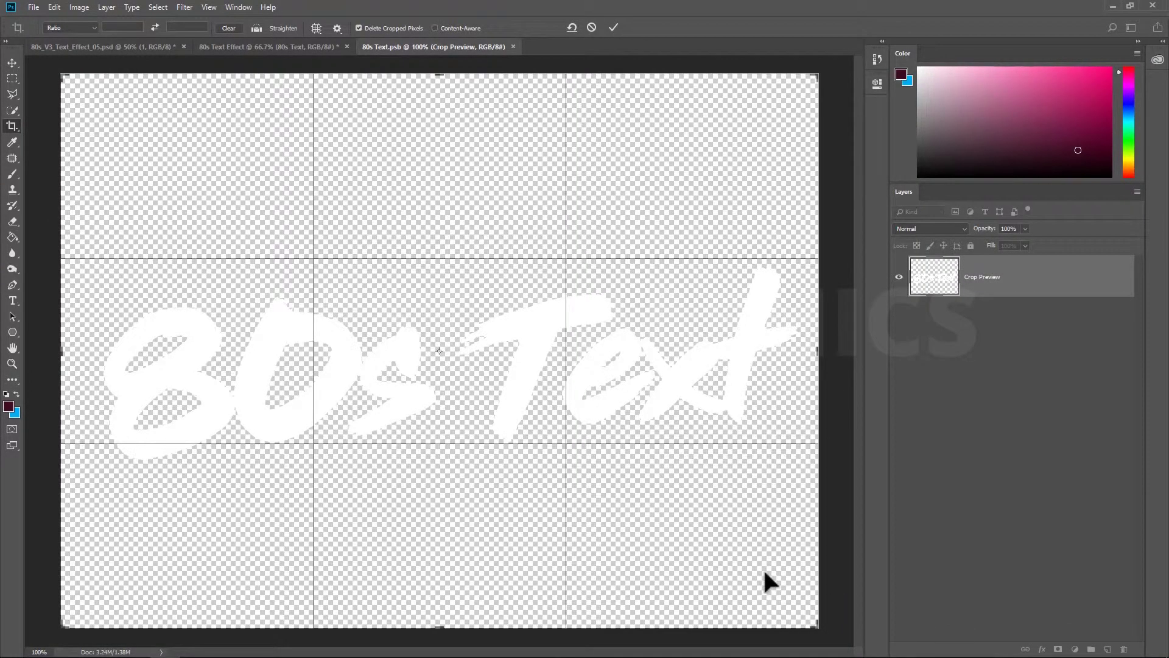
pyautogui.press('Return')
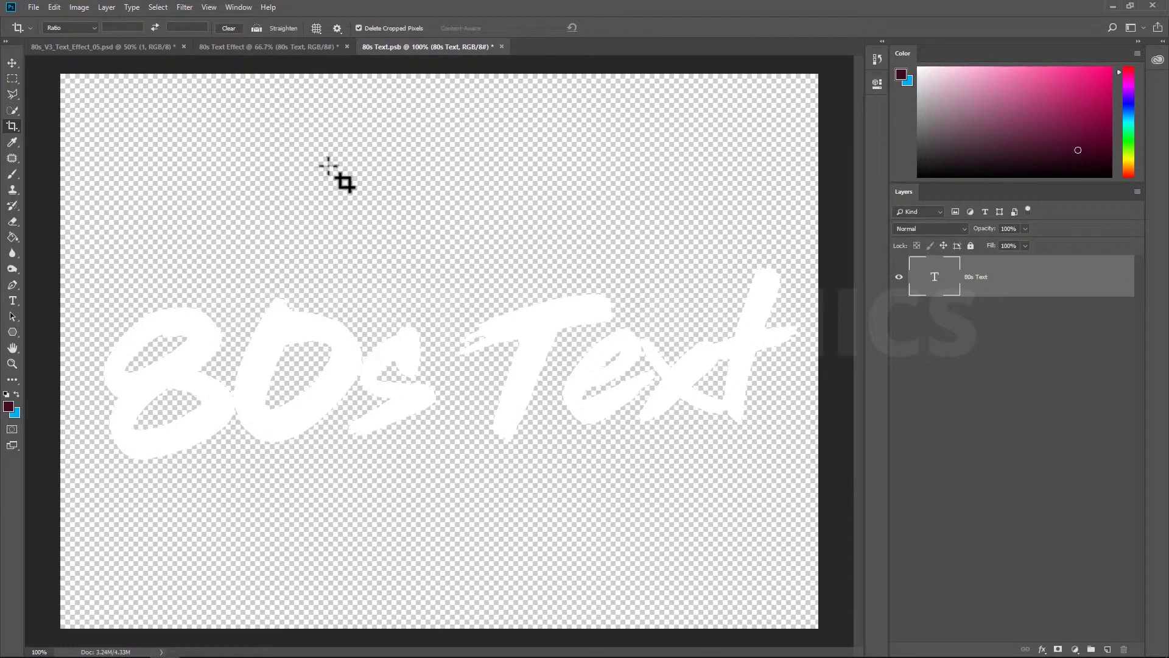
# - Close the smart object's document 80s Text.psb and save its changes
pyautogui.click(12, 78)
pyautogui.click(501, 47)
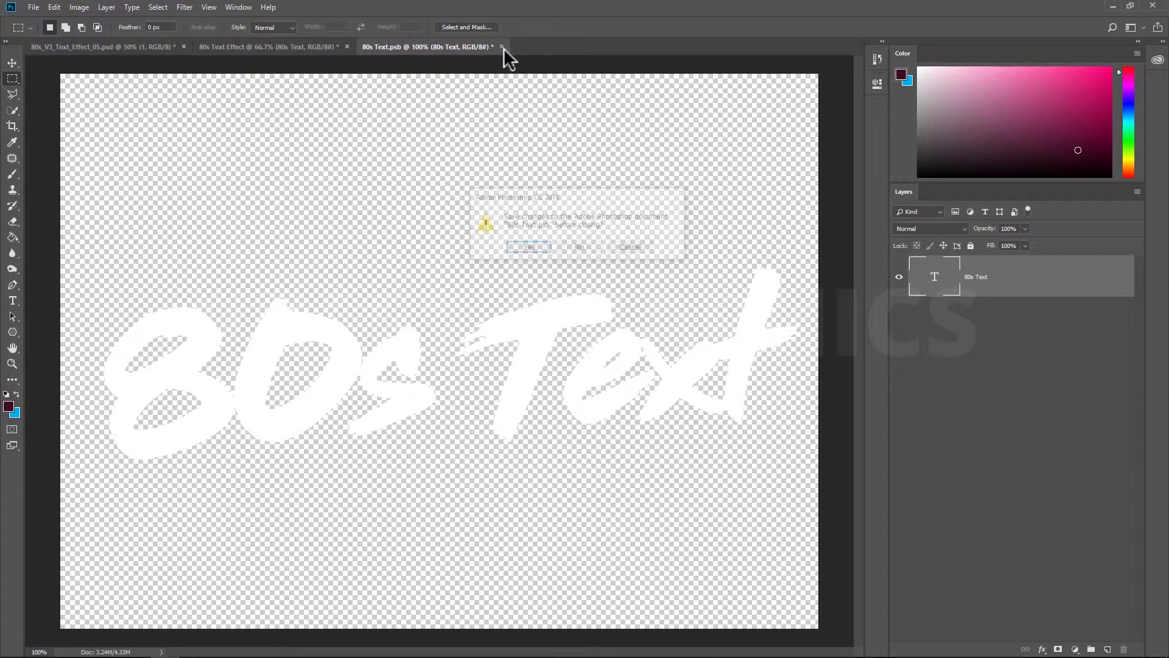
pyautogui.click(534, 247)
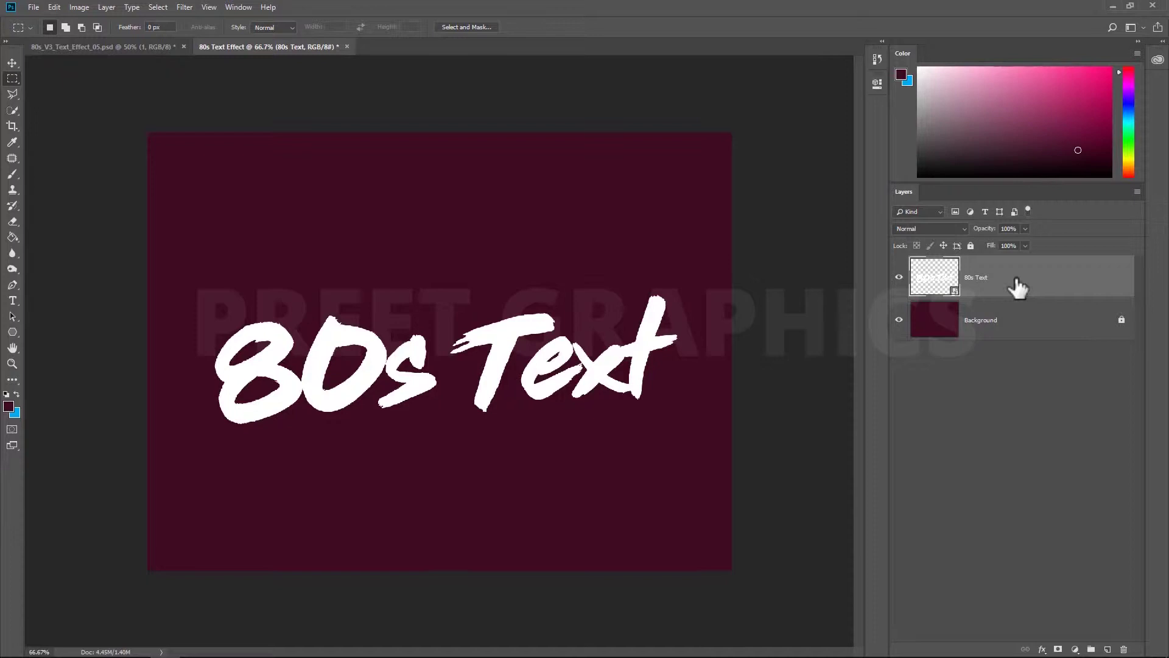
# - Add an Outer Glow effect to the 80s Text layer and set its colour to white
pyautogui.doubleClick(1026, 291)
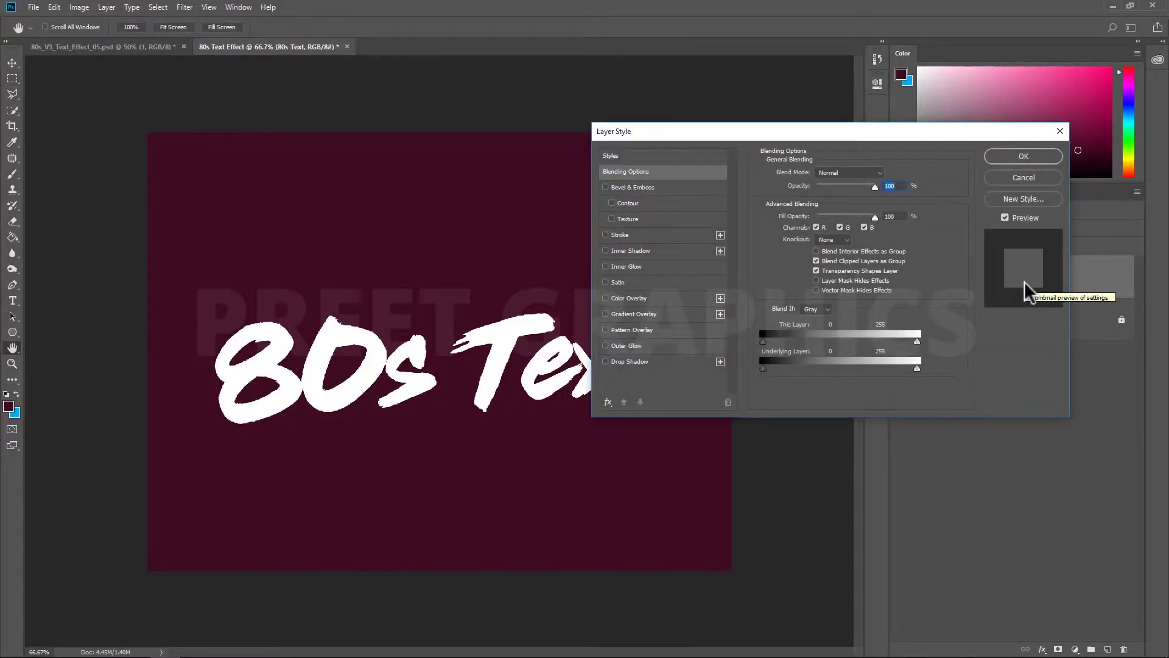
pyautogui.click(605, 346)
pyautogui.click(673, 347)
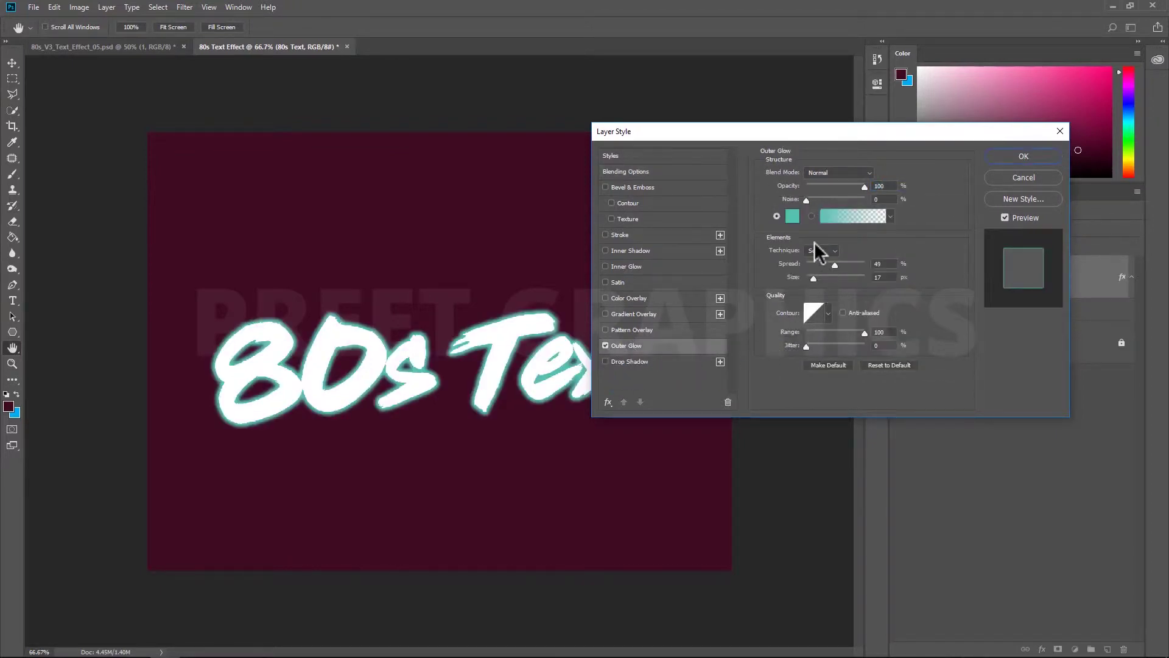
pyautogui.click(796, 215)
pyautogui.moveTo(788, 214); pyautogui.dragTo(682, 124)
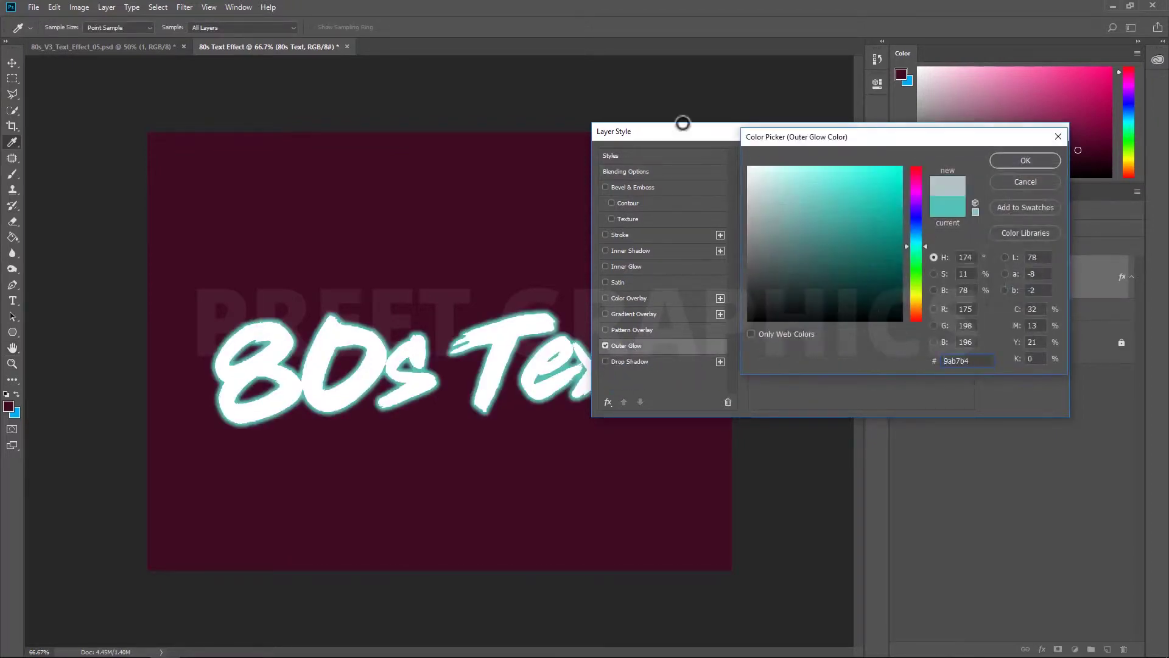
pyautogui.click(1022, 159)
# - Set the Outer Glow to Screen blending, 33% opacity, 0% spread, 27 px size and 52% range, and apply the style
pyautogui.moveTo(865, 187); pyautogui.dragTo(827, 188)
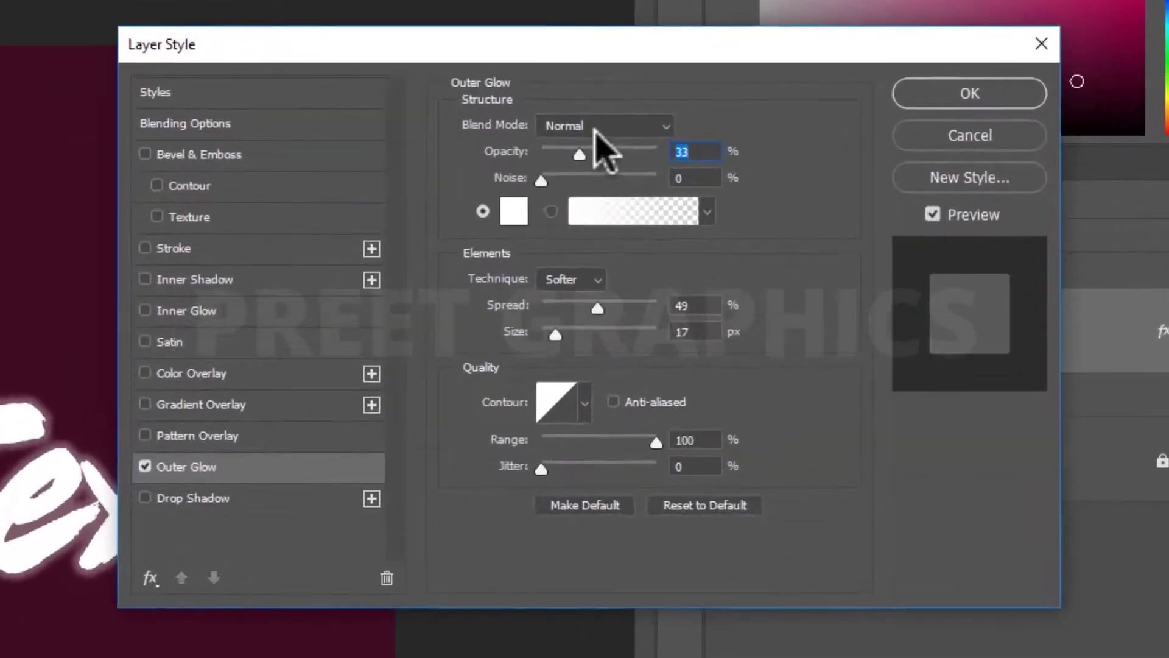
pyautogui.click(837, 173)
pyautogui.click(518, 336)
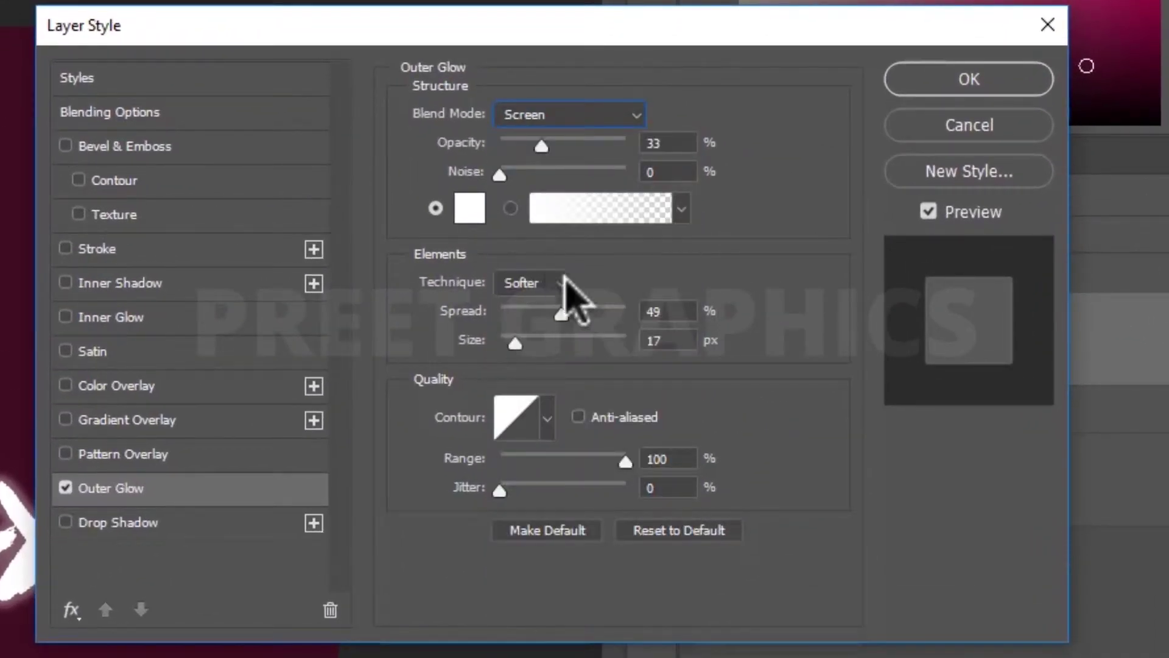
pyautogui.moveTo(555, 312); pyautogui.dragTo(443, 332)
pyautogui.moveTo(515, 343); pyautogui.dragTo(520, 343)
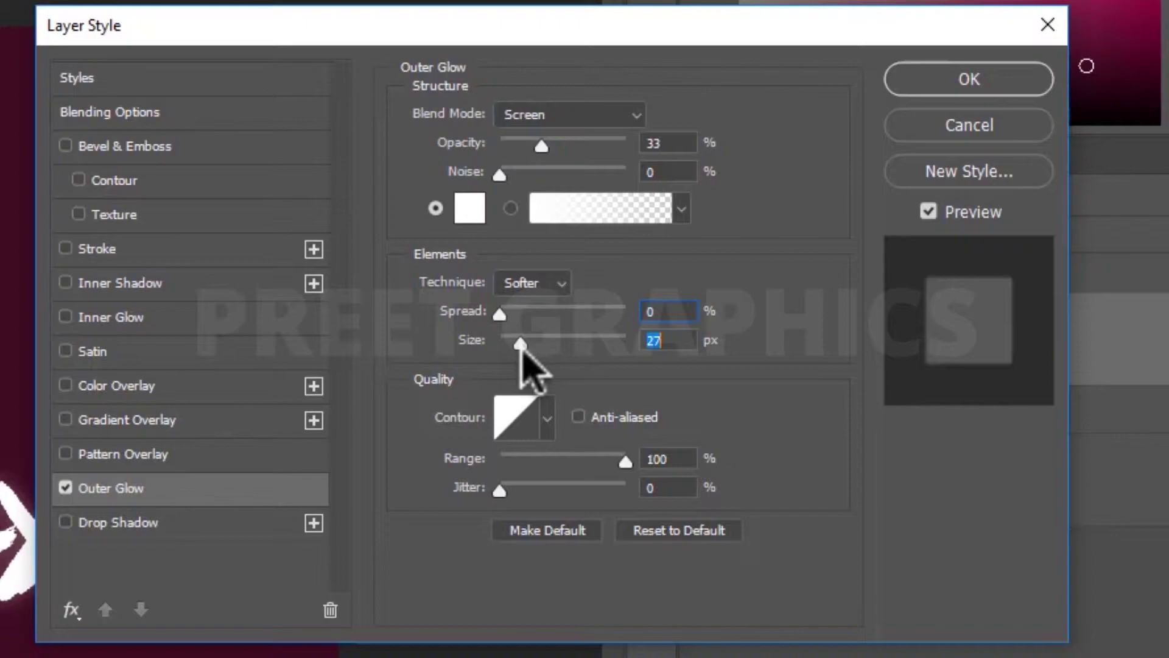
pyautogui.moveTo(625, 461); pyautogui.dragTo(564, 462)
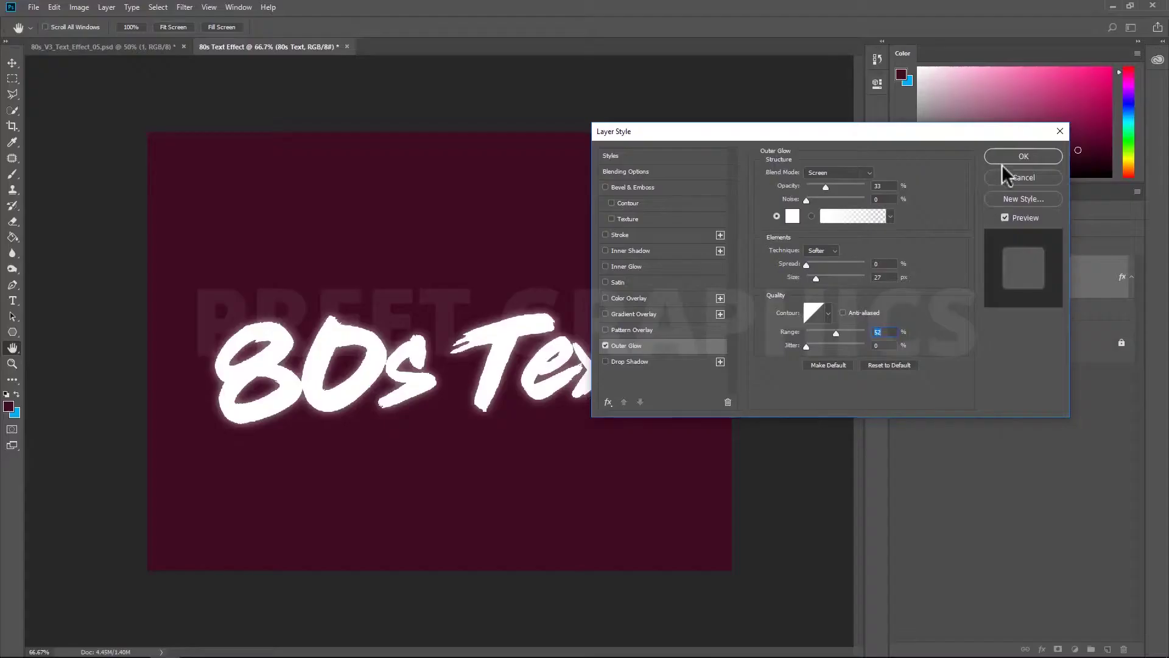
pyautogui.click(969, 79)
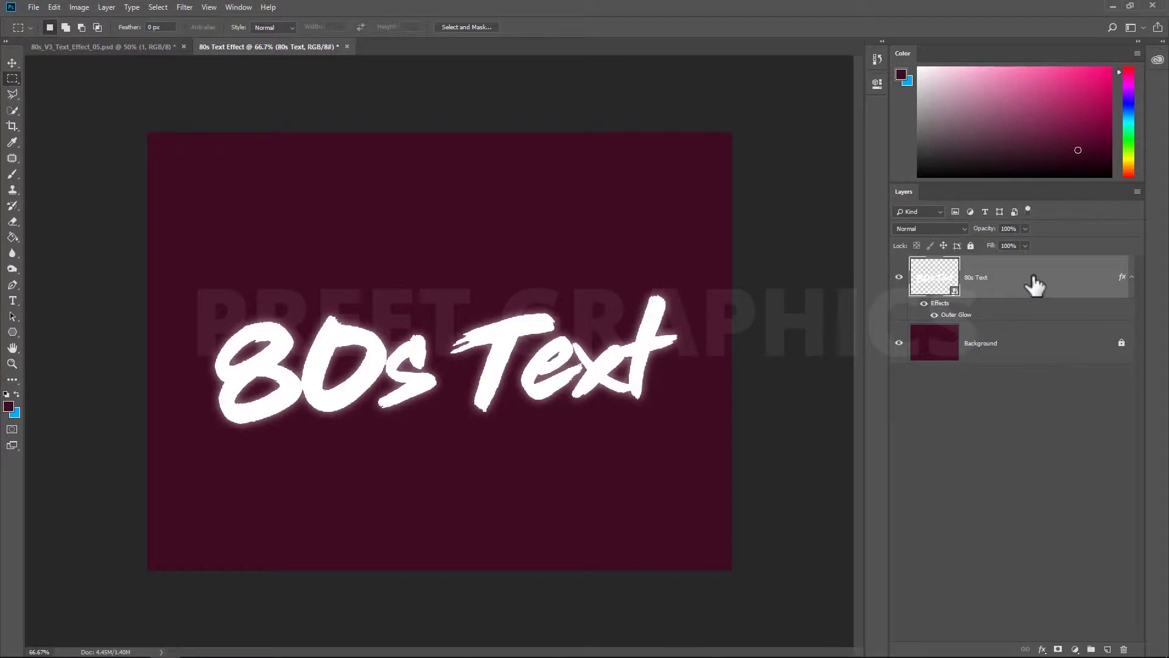
# - Duplicate the 80s Text layer, renaming the original White GLow and the copy above it Main Effect
pyautogui.hotkey('ctrl', 'j')
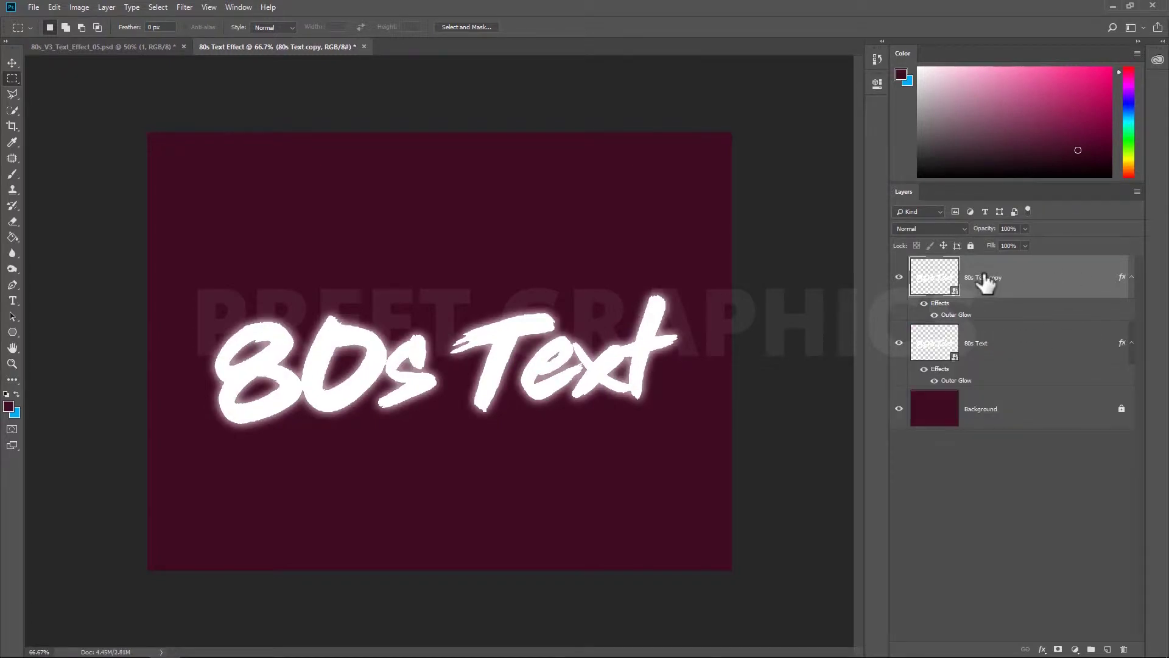
pyautogui.doubleClick(977, 345)
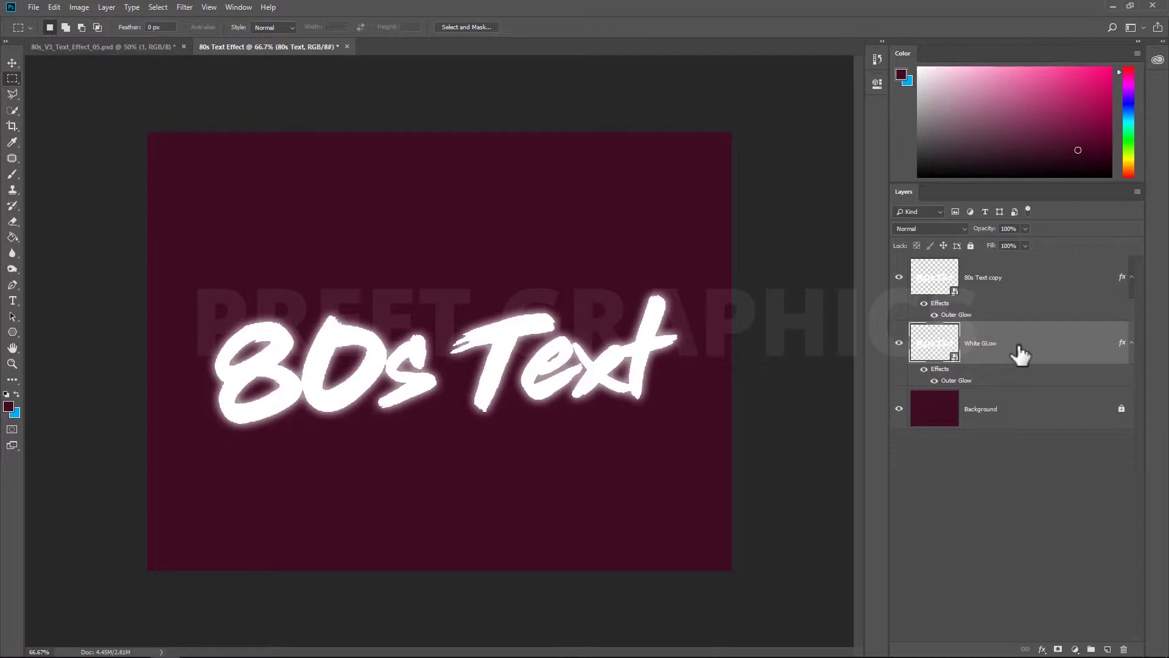
pyautogui.doubleClick(983, 276)
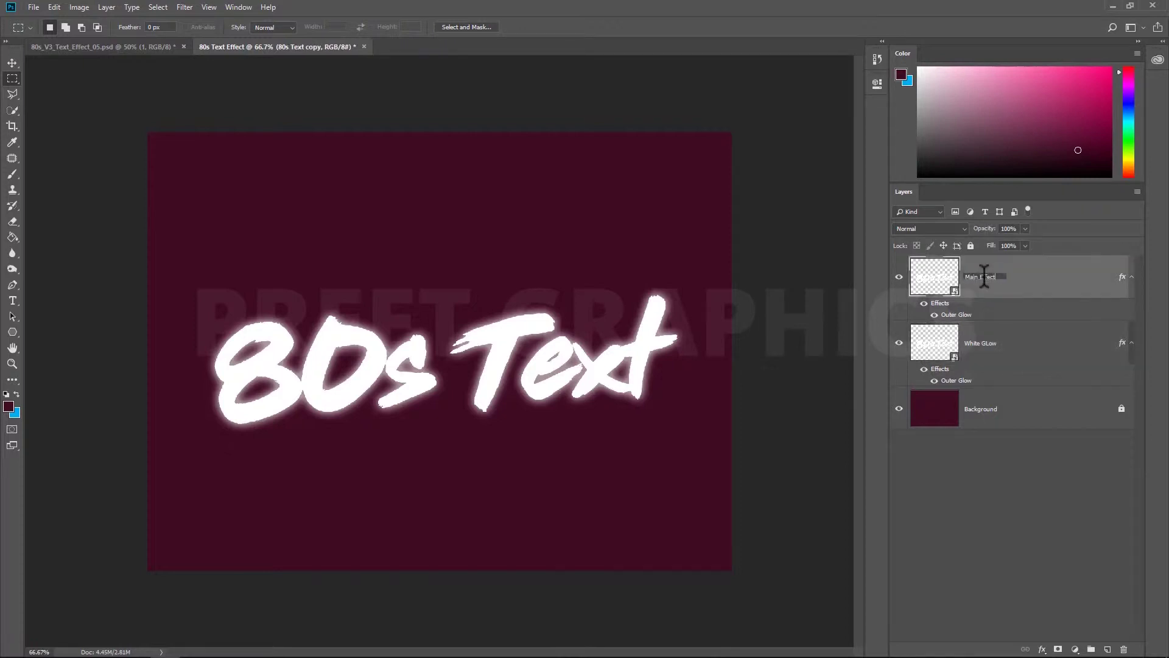
pyautogui.write('Main Effect')
pyautogui.click(991, 516)
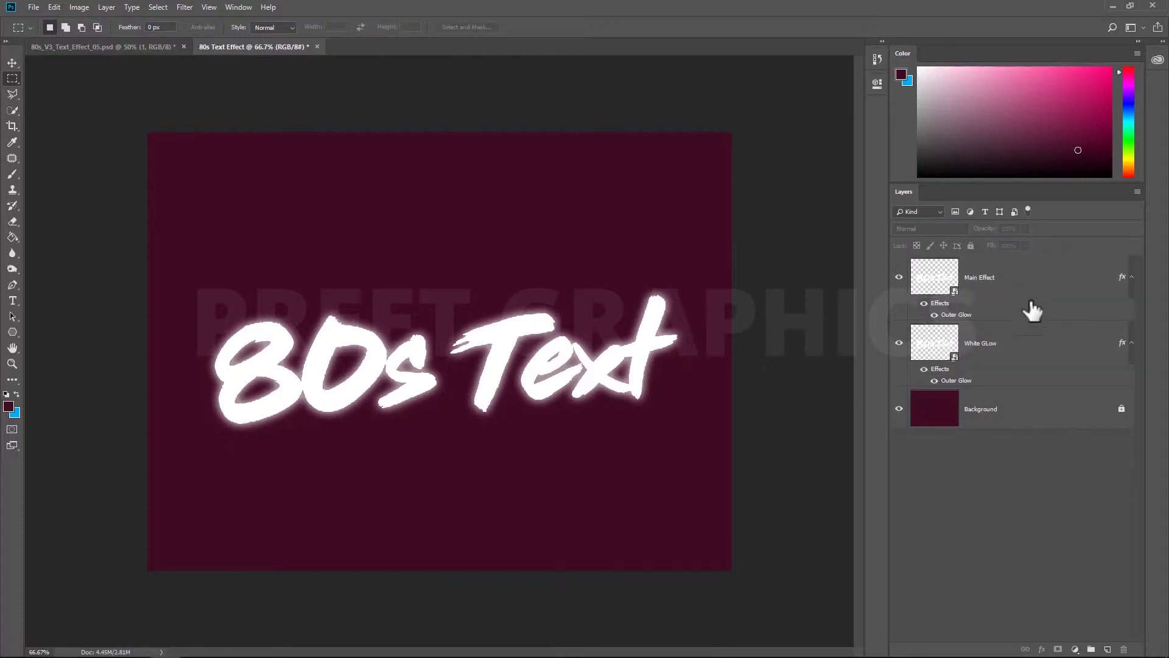
# - Turn off the Main Effect layer's Outer Glow and add an Inner Glow coloured magenta ff00e4
pyautogui.click(1035, 283)
pyautogui.doubleClick(1038, 286)
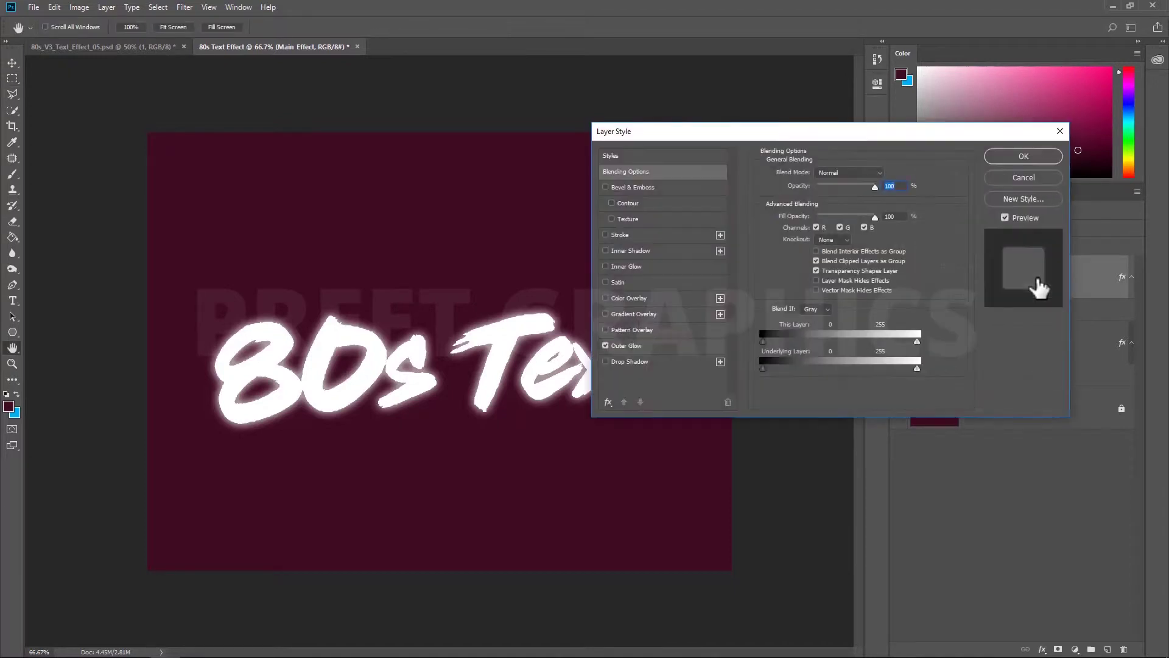
pyautogui.click(606, 345)
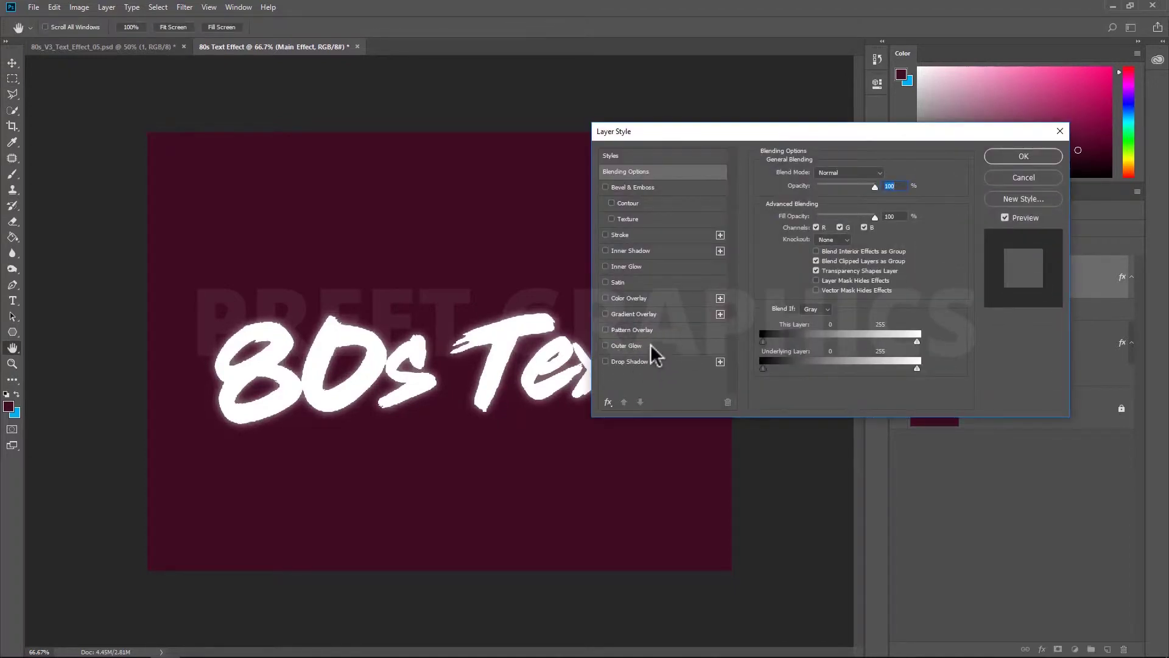
pyautogui.click(605, 266)
pyautogui.click(666, 268)
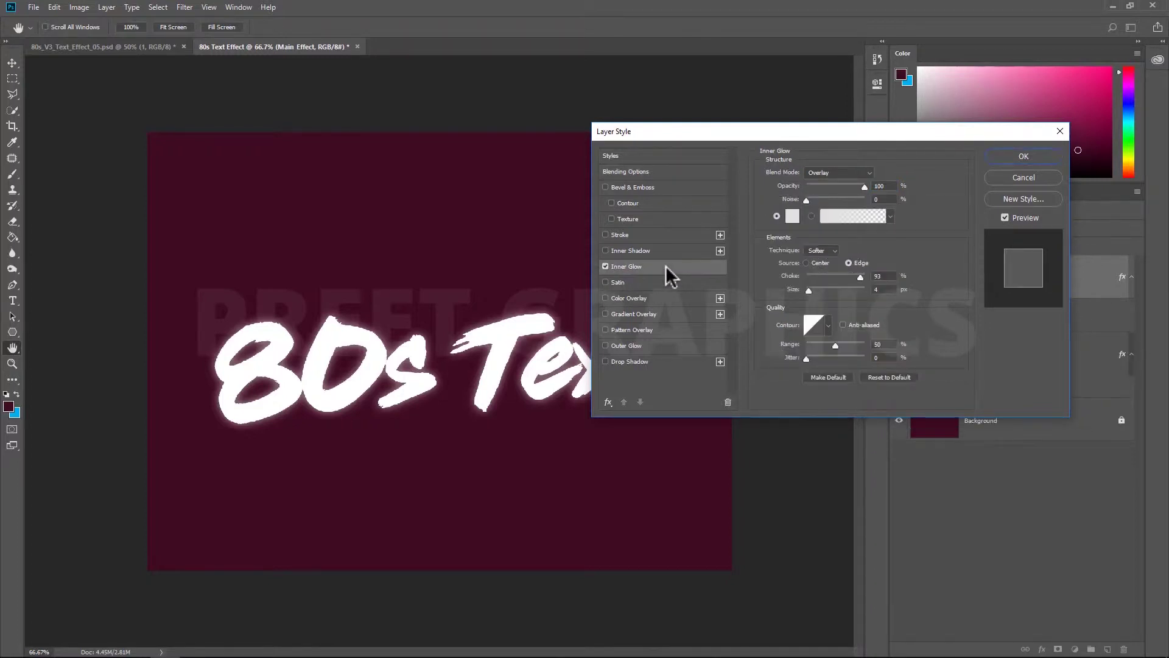
pyautogui.moveTo(931, 139); pyautogui.dragTo(917, 188)
pyautogui.click(775, 212)
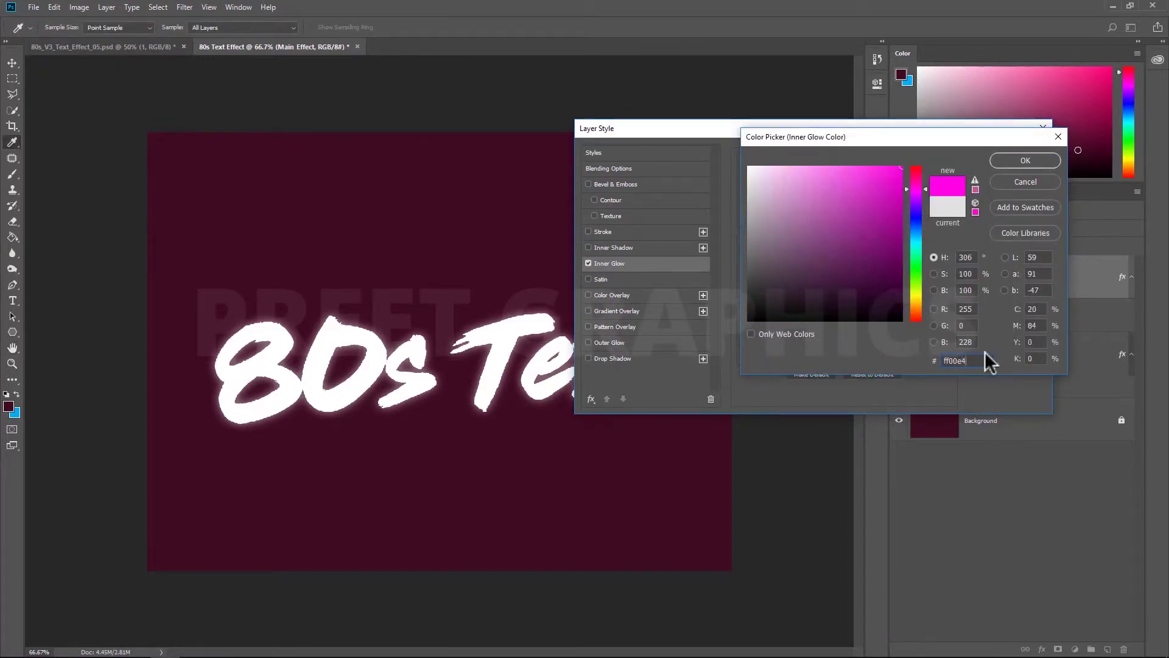
pyautogui.click(1025, 160)
# - Set the Inner Glow to Normal blending, 38% opacity, 3% choke, 18 px size and 49% range
pyautogui.moveTo(832, 181); pyautogui.dragTo(810, 183)
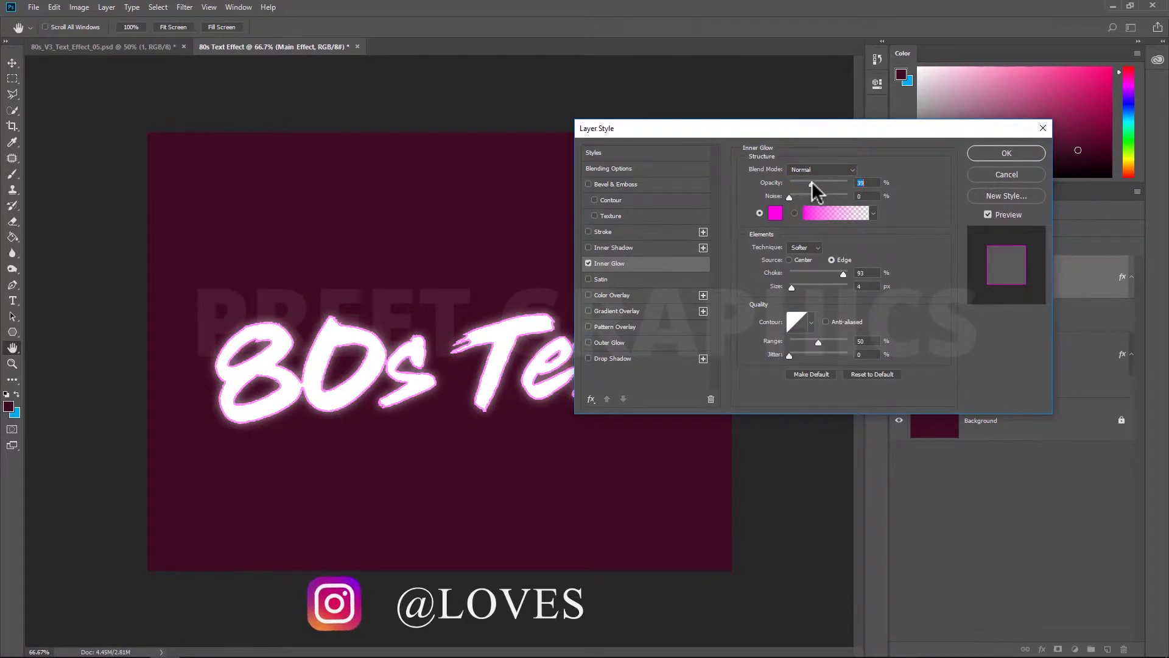
pyautogui.moveTo(843, 273); pyautogui.dragTo(797, 286)
pyautogui.moveTo(818, 342); pyautogui.dragTo(814, 341)
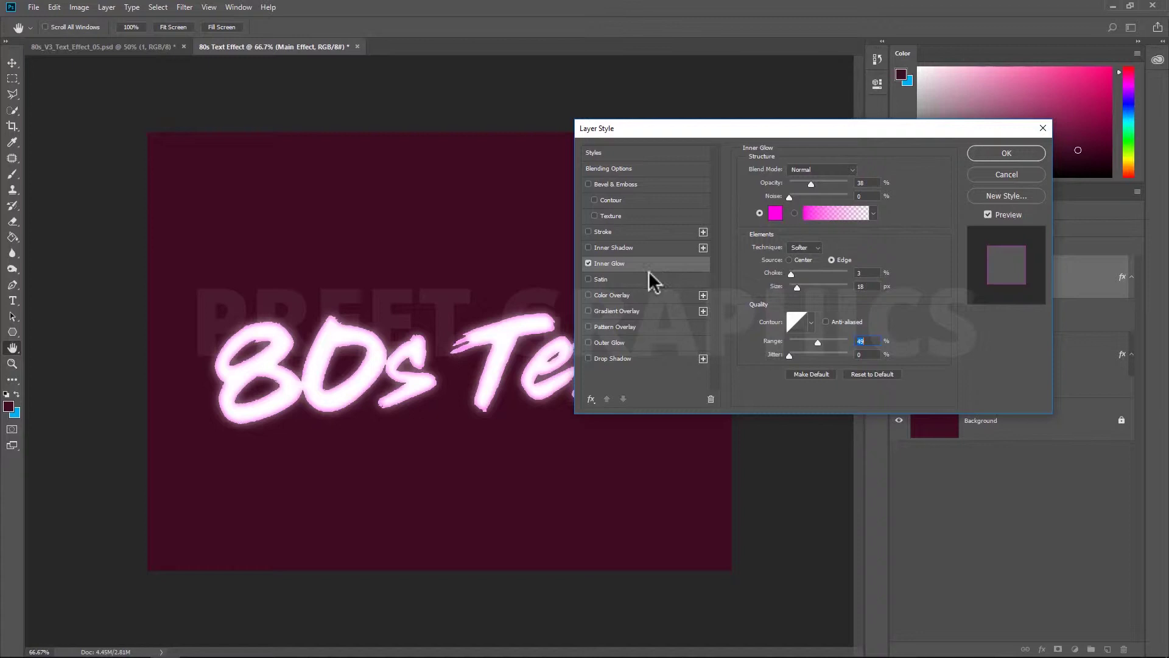
# - Add a Color Overlay to the Main Effect layer and set its colour to pale peach ffe7cf
pyautogui.click(588, 296)
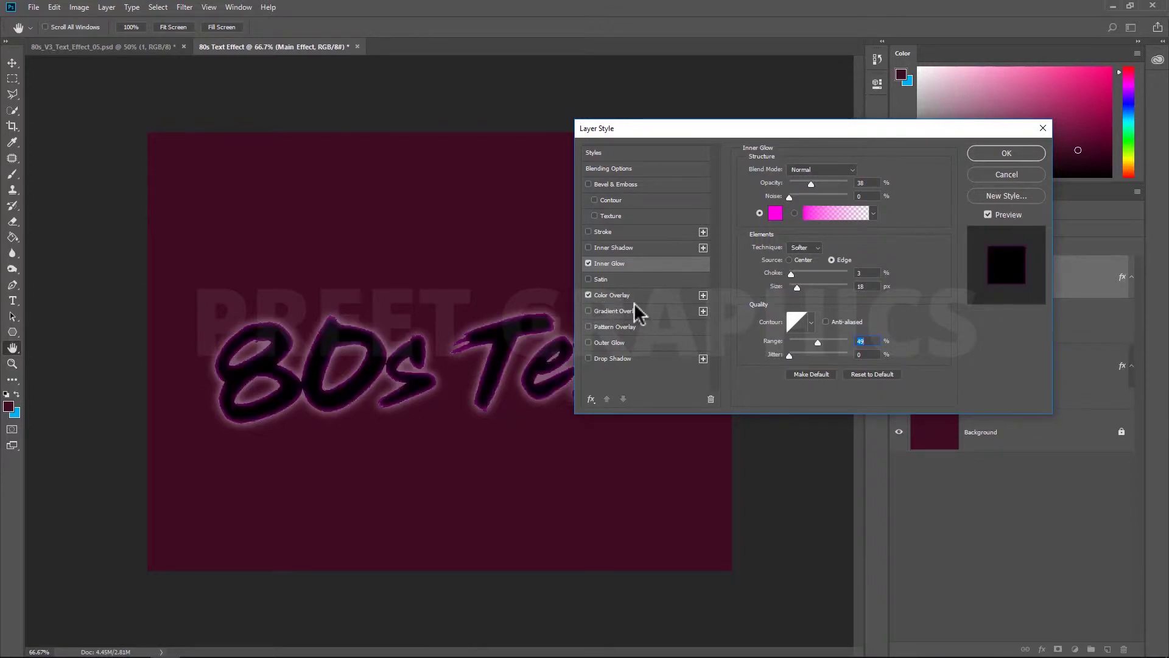
pyautogui.click(636, 297)
pyautogui.click(867, 175)
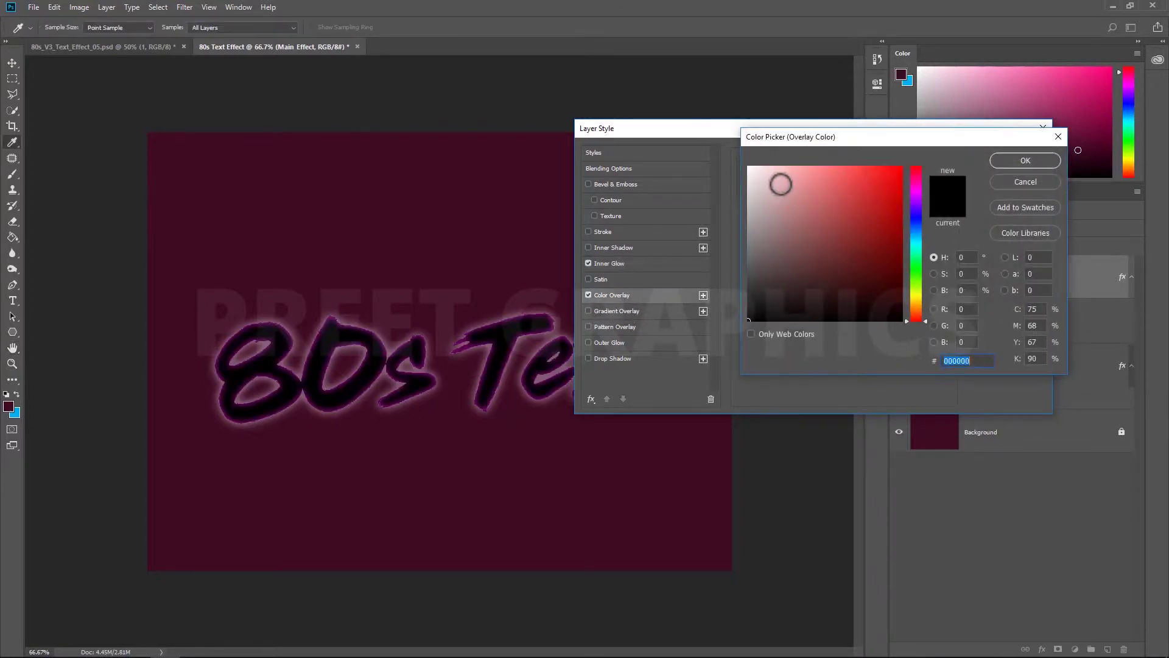
pyautogui.moveTo(915, 310); pyautogui.dragTo(915, 294)
pyautogui.moveTo(826, 216)
pyautogui.mouseDown()
pyautogui.moveTo(798, 138)
pyautogui.moveTo(761, 136)
pyautogui.mouseUp()
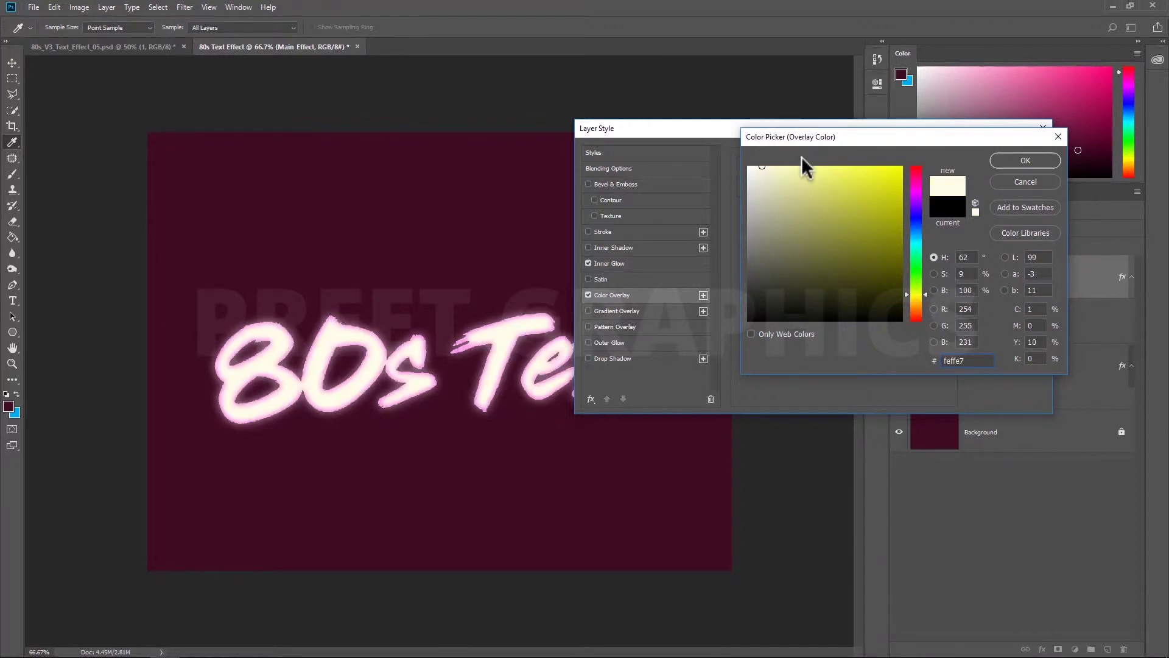
pyautogui.write('ffe7cf')
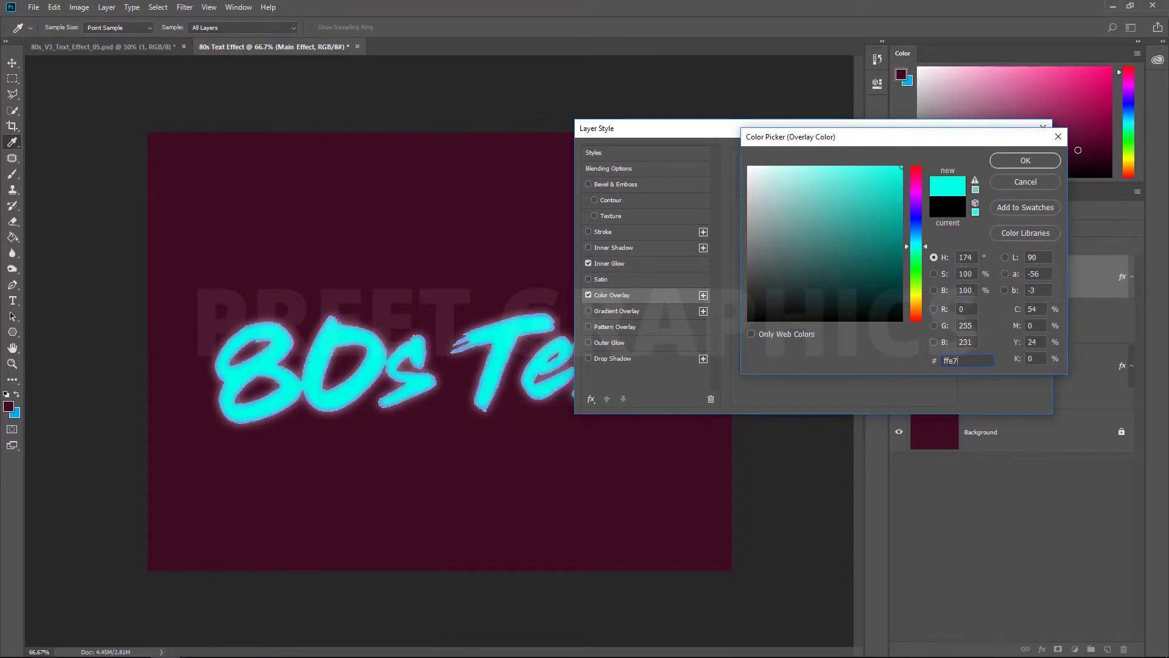
pyautogui.click(1010, 160)
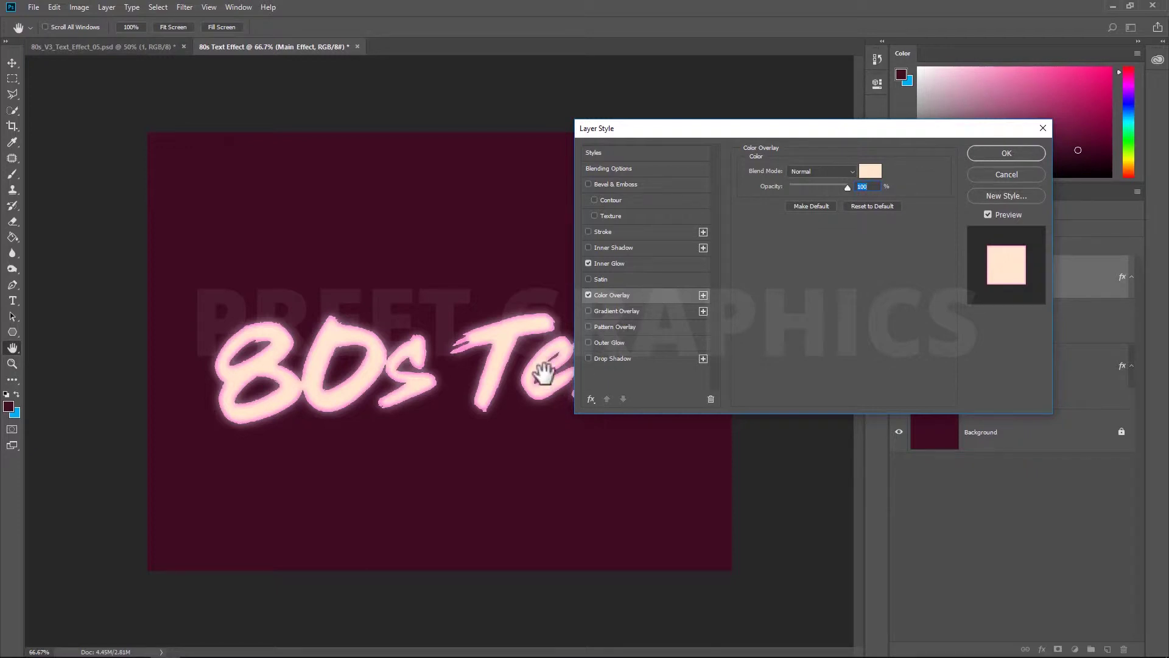
# - Re-enable the Main Effect layer's Outer Glow, setting its colour to magenta ff00ea and its size to 73 px
pyautogui.click(588, 342)
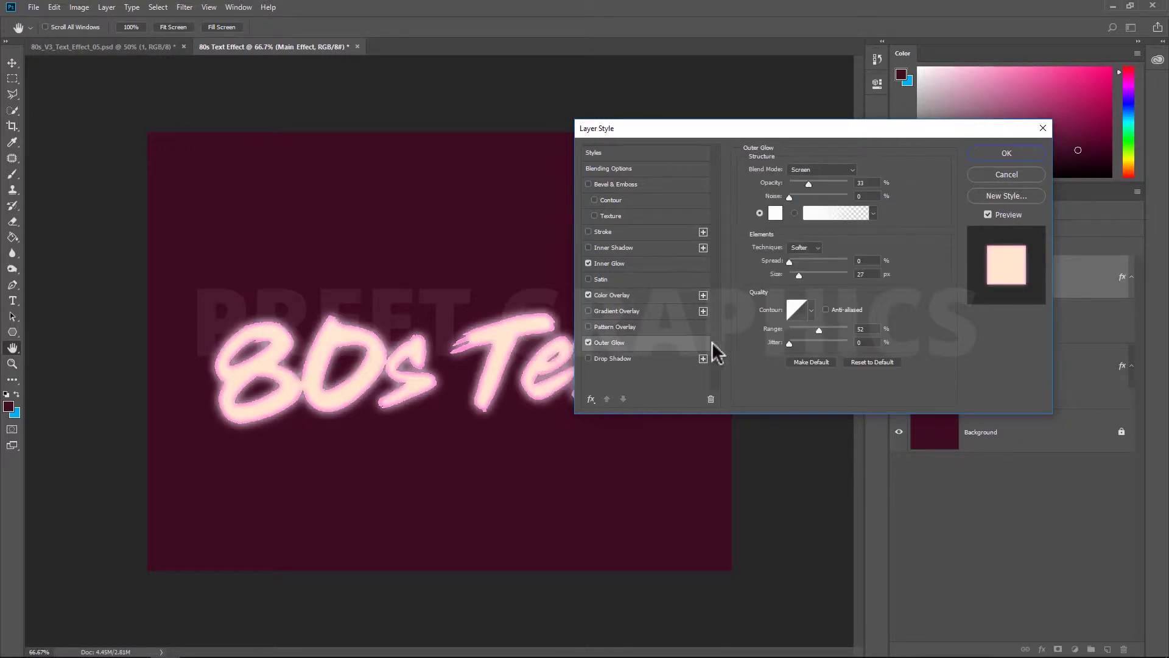
pyautogui.click(775, 215)
pyautogui.moveTo(912, 203); pyautogui.dragTo(916, 189)
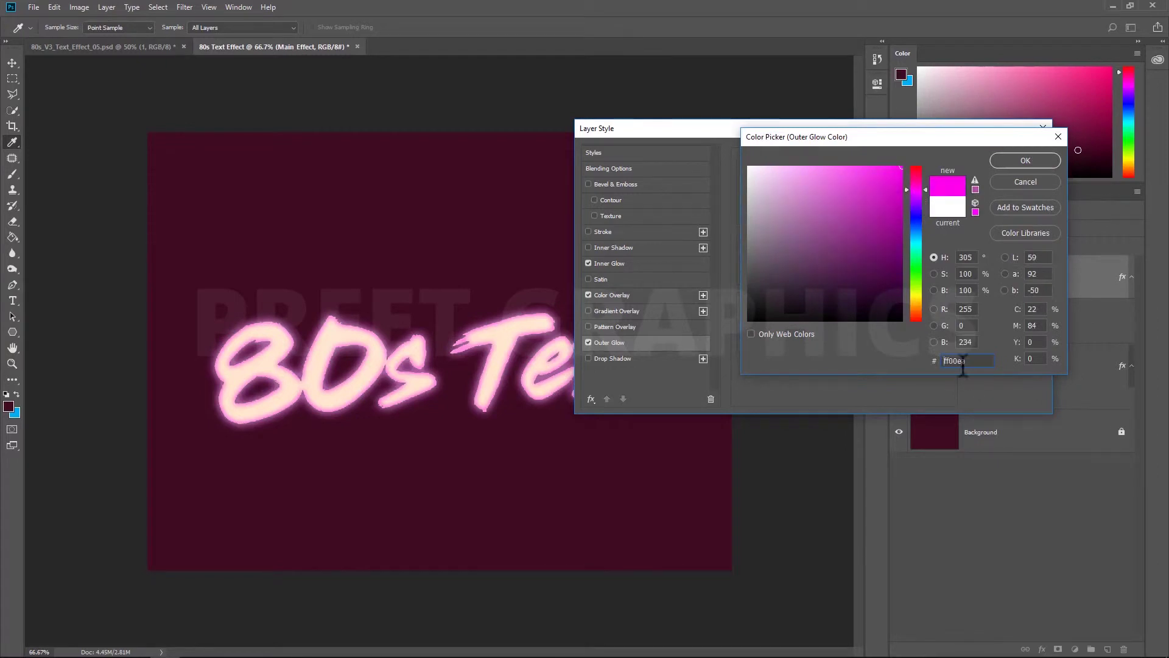
pyautogui.click(1001, 165)
pyautogui.moveTo(799, 275); pyautogui.dragTo(809, 276)
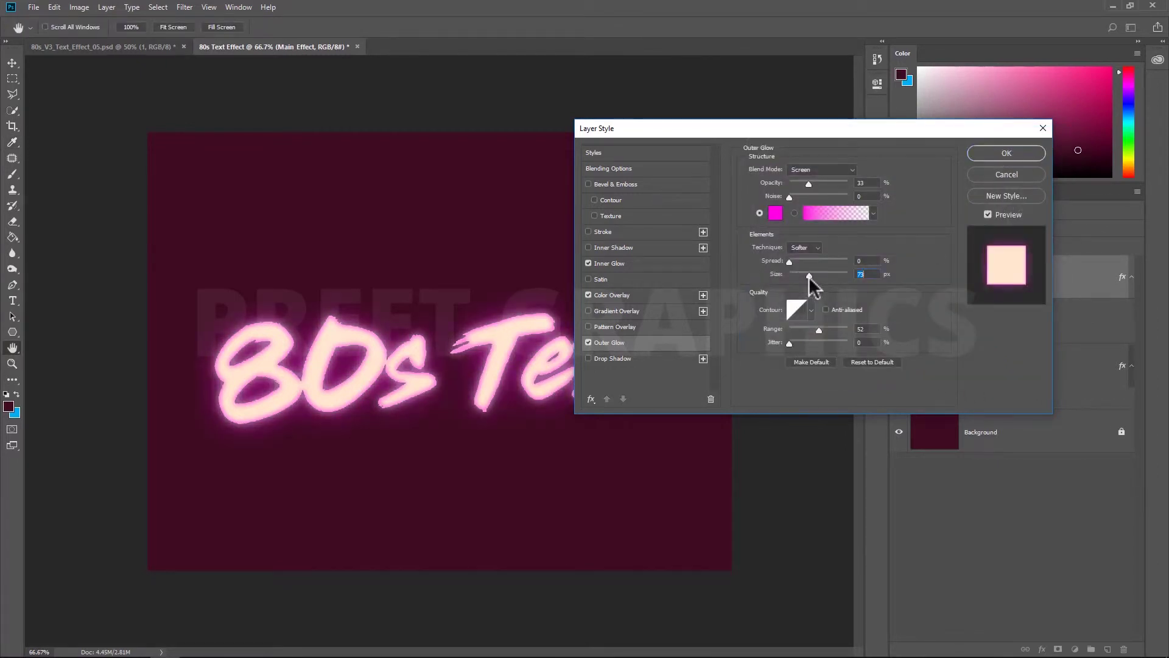
# - Add a Drop Shadow to the Main Effect layer and set its colour to magenta ff00ea
pyautogui.click(588, 358)
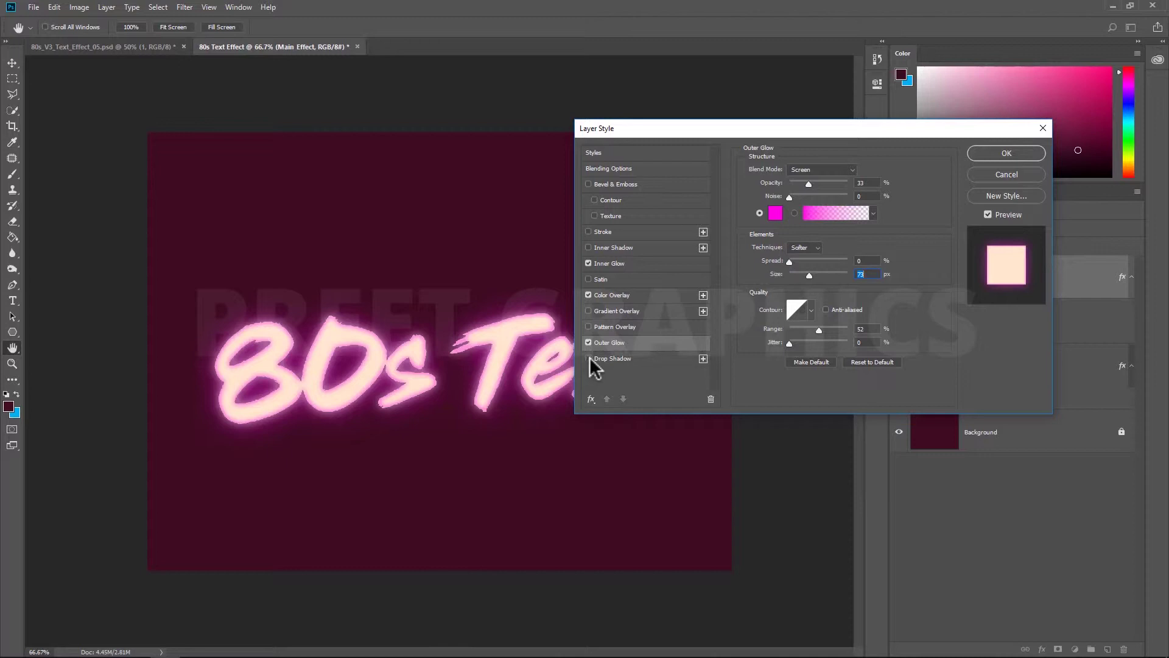
pyautogui.click(630, 360)
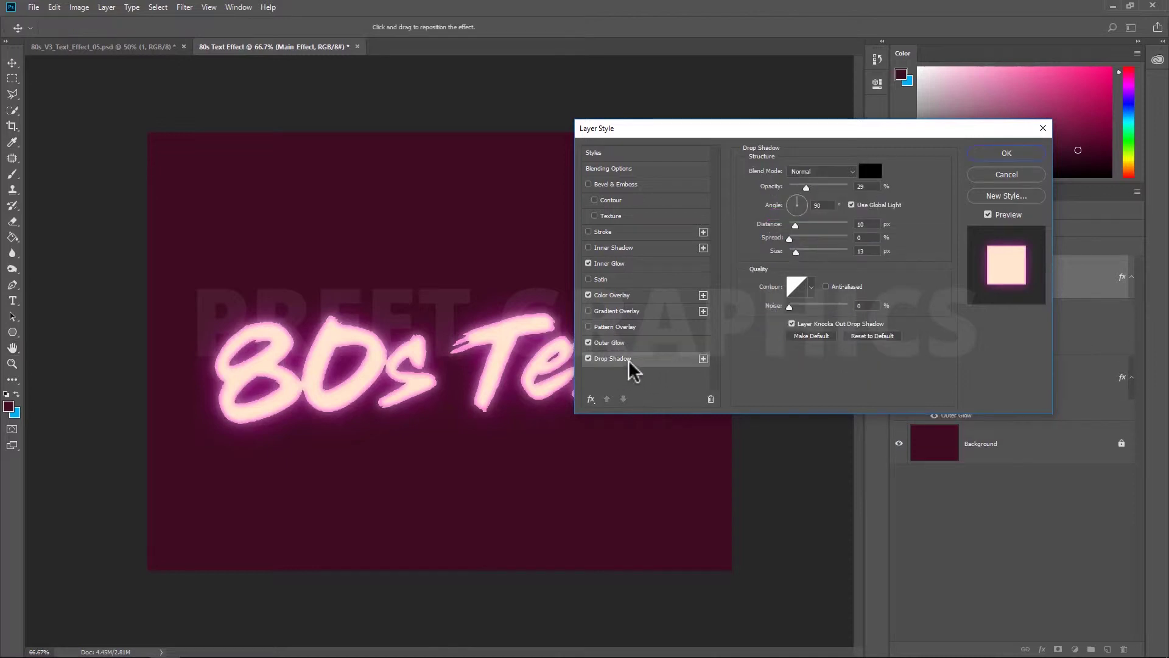
pyautogui.click(868, 172)
pyautogui.moveTo(911, 182); pyautogui.dragTo(911, 190)
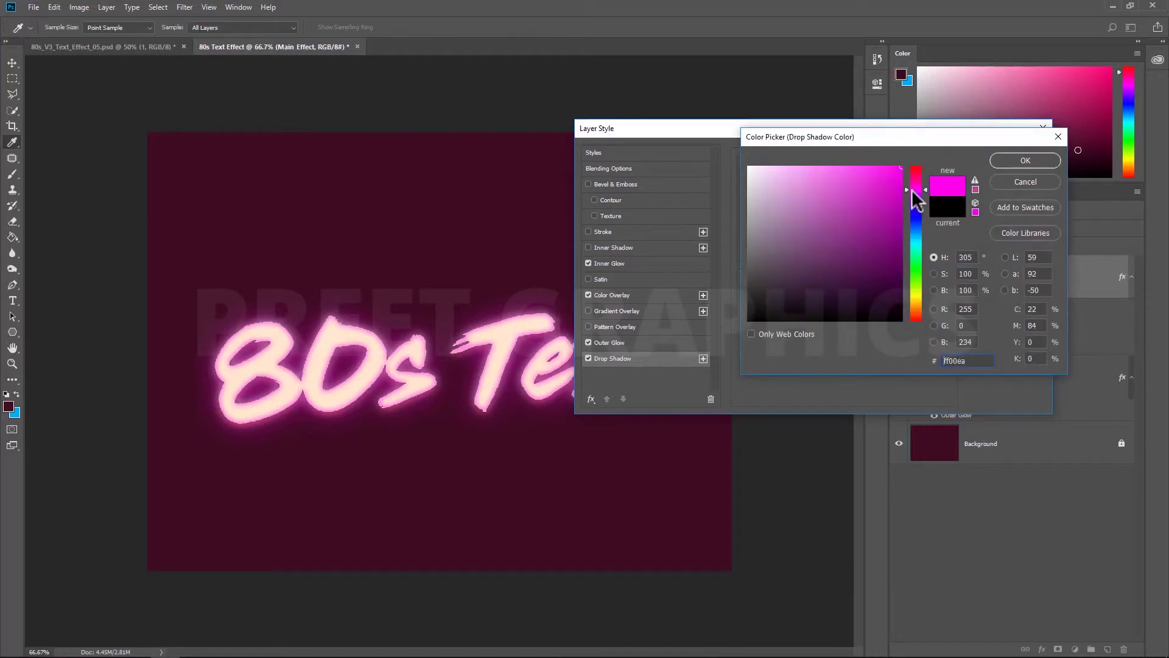
pyautogui.click(1014, 161)
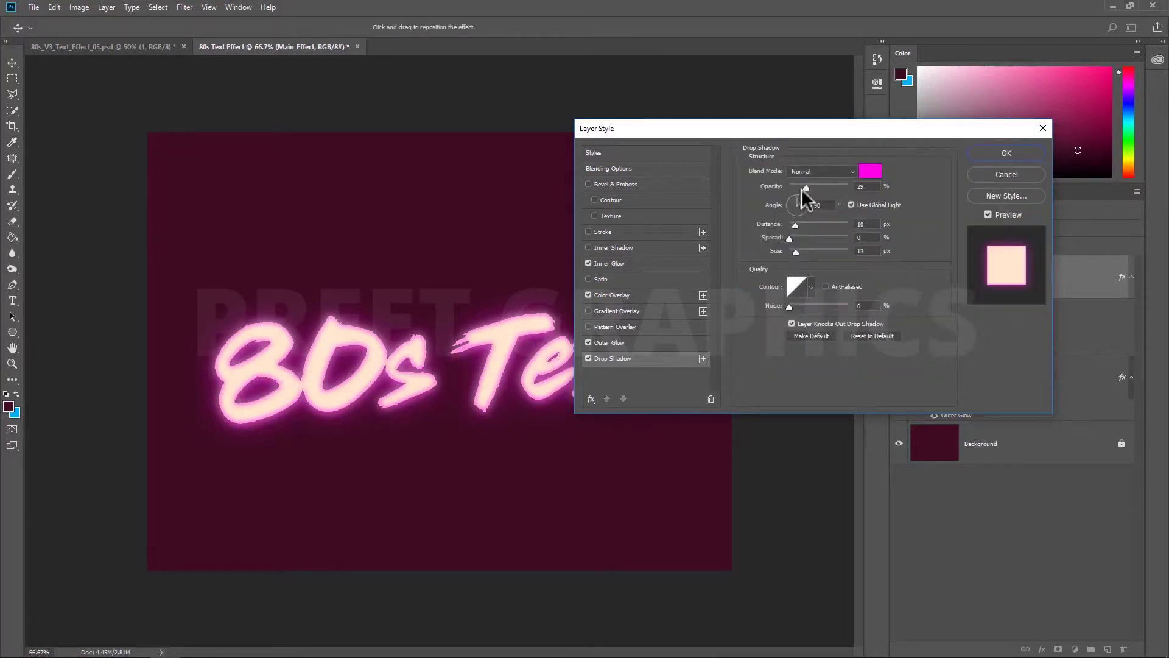
# - Set the Drop Shadow to 76% opacity, 115° angle, 12 px distance and 0 px size, and apply the style
pyautogui.moveTo(802, 189); pyautogui.dragTo(842, 189)
pyautogui.moveTo(795, 251); pyautogui.dragTo(788, 251)
pyautogui.moveTo(795, 225); pyautogui.dragTo(793, 197)
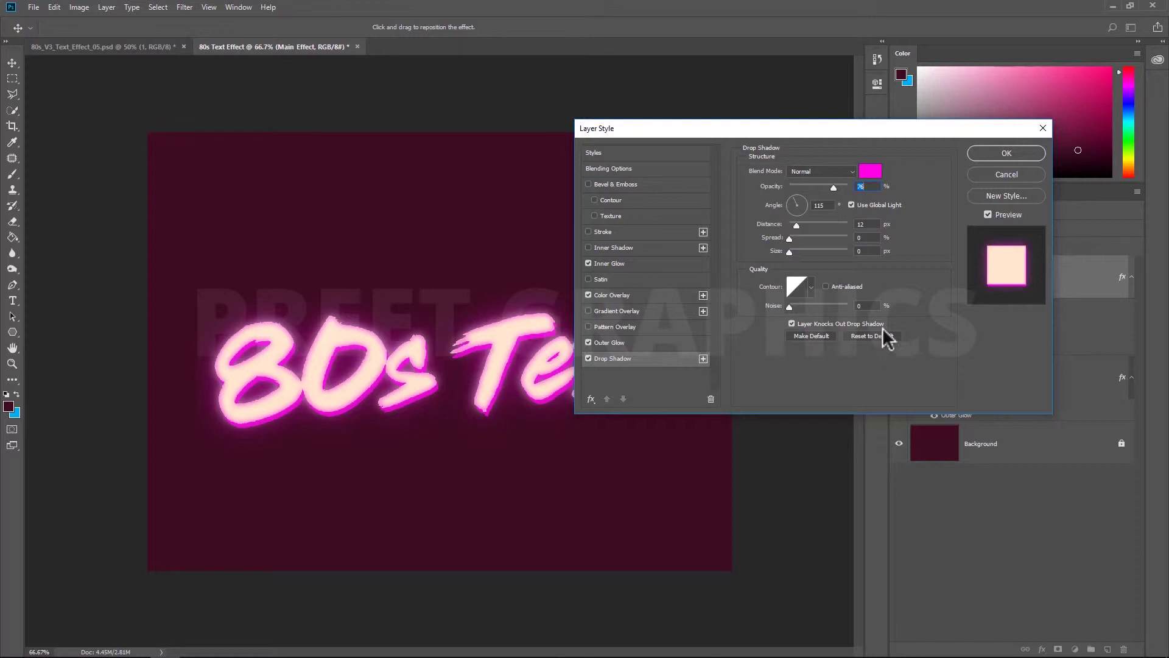
pyautogui.click(1009, 155)
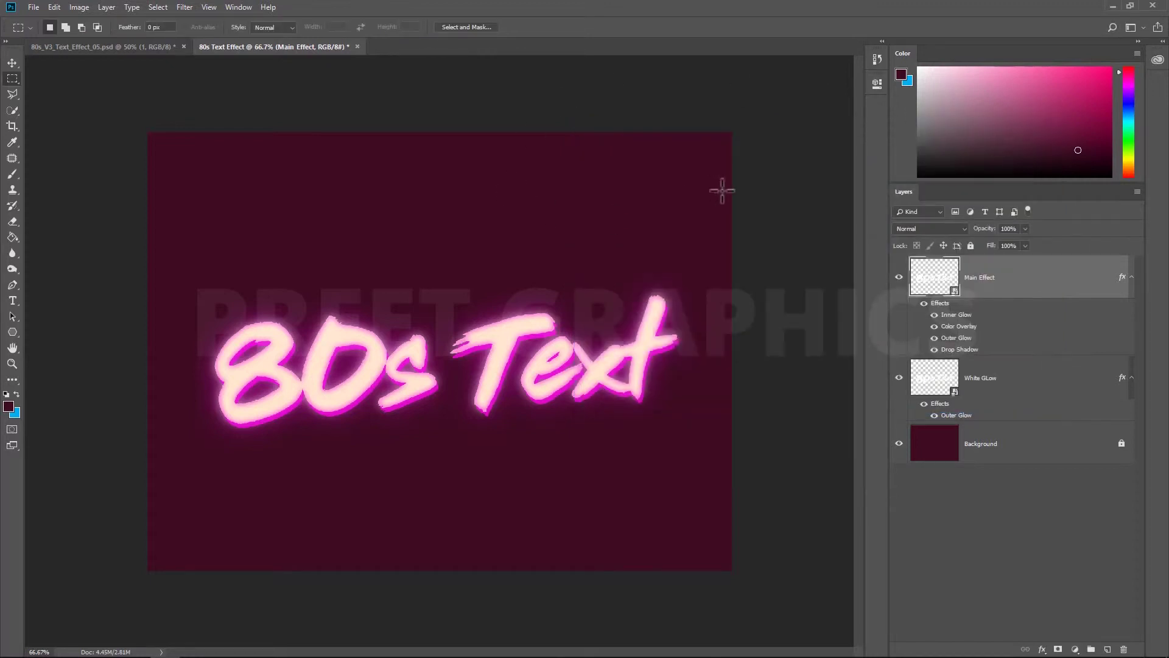
pyautogui.click(17, 93)
pyautogui.rightClick(17, 79)
# - Add a Gradient Overlay to the Background layer and remove the gradient's two intermediate colour stops
pyautogui.doubleClick(1052, 451)
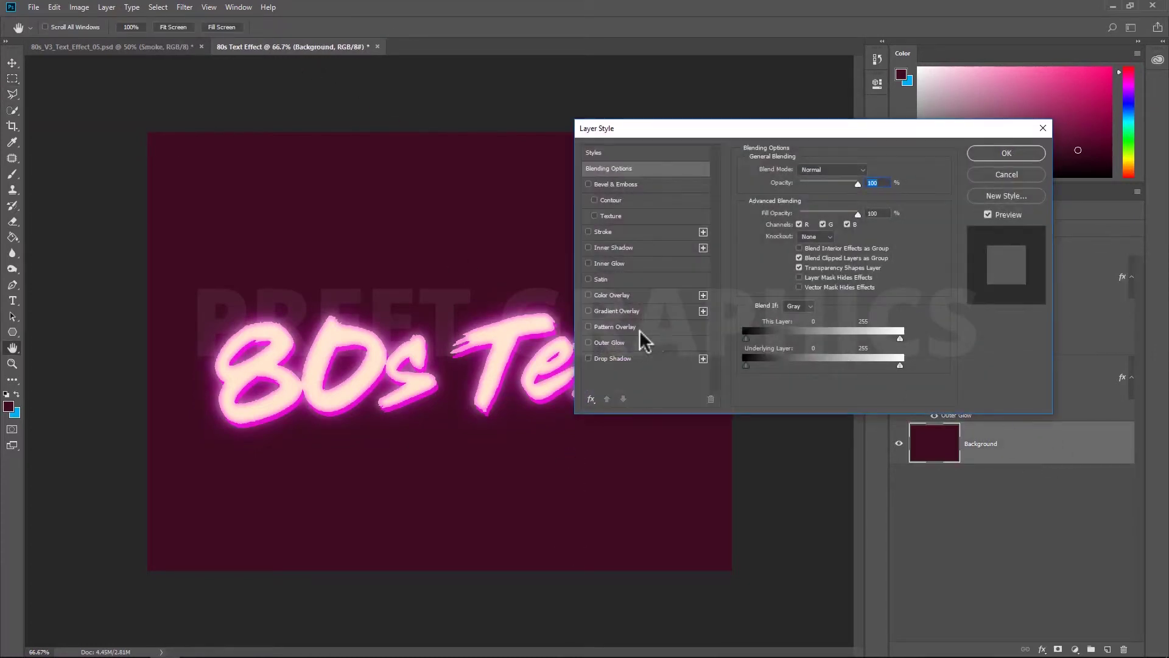
pyautogui.click(589, 311)
pyautogui.click(622, 312)
pyautogui.click(815, 198)
pyautogui.moveTo(905, 367); pyautogui.dragTo(919, 390)
pyautogui.moveTo(978, 367); pyautogui.dragTo(949, 390)
# - Set the colour of the gradient's 0% stop to bright purple ba00c6
pyautogui.doubleClick(786, 367)
pyautogui.click(916, 196)
pyautogui.click(901, 222)
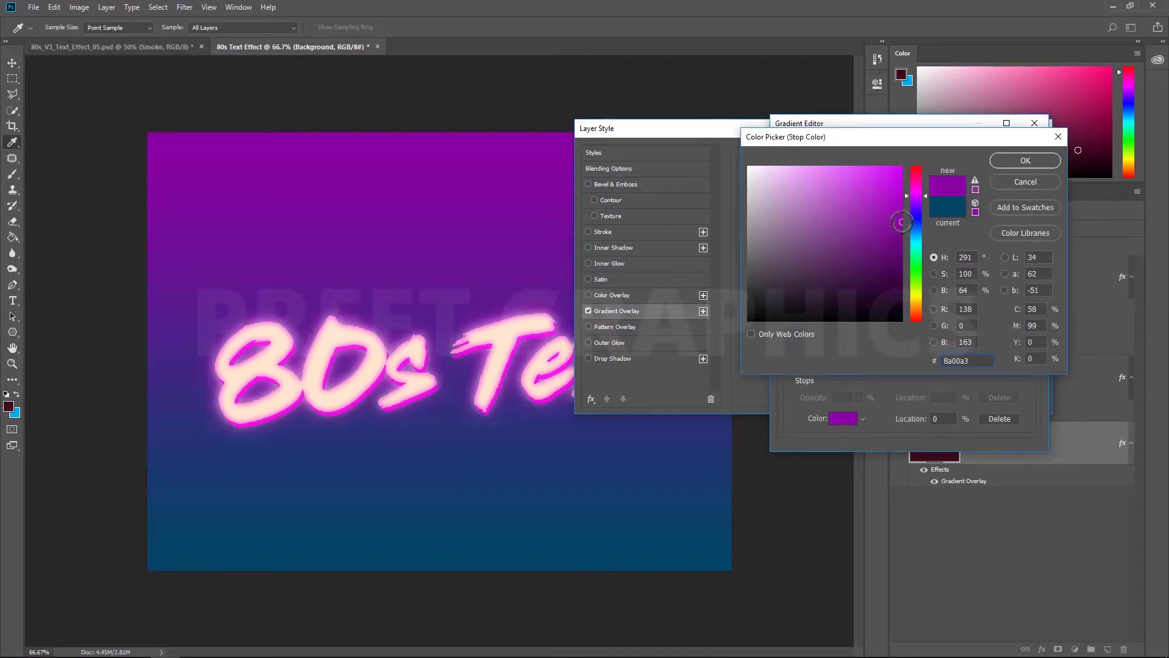
pyautogui.click(918, 193)
pyautogui.moveTo(894, 200); pyautogui.dragTo(919, 197)
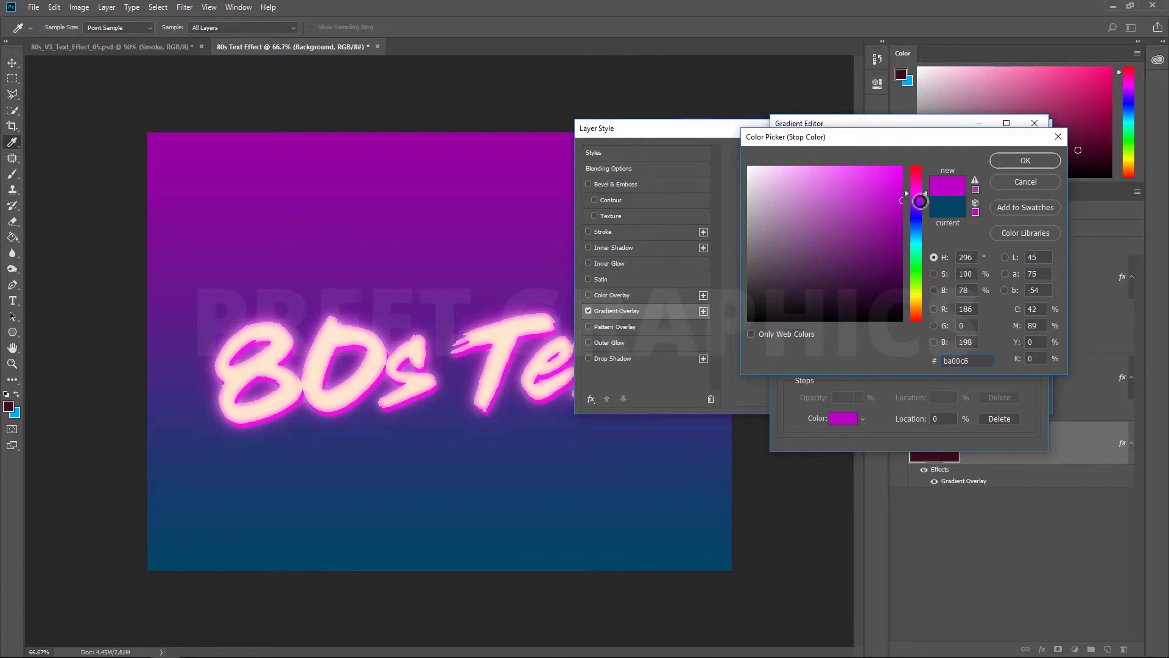
pyautogui.click(1025, 160)
# - Set the gradient's 100% stop to dark blue and apply the overlay at a -148° angle and 107% scale
pyautogui.doubleClick(1031, 372)
pyautogui.click(917, 232)
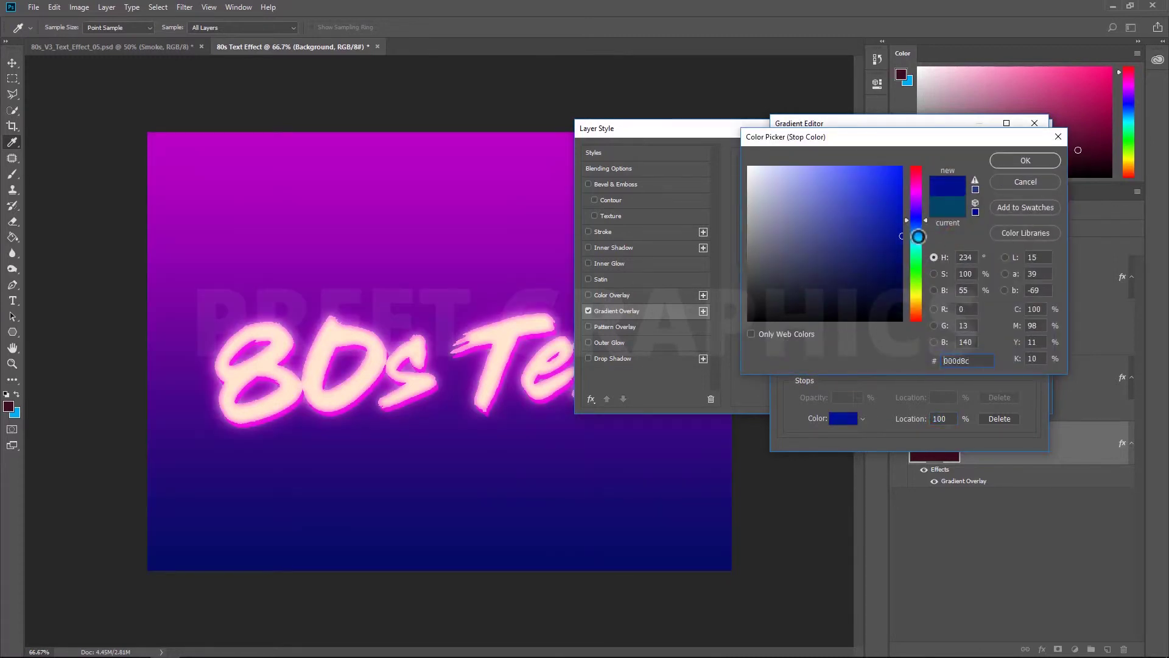
pyautogui.click(1025, 160)
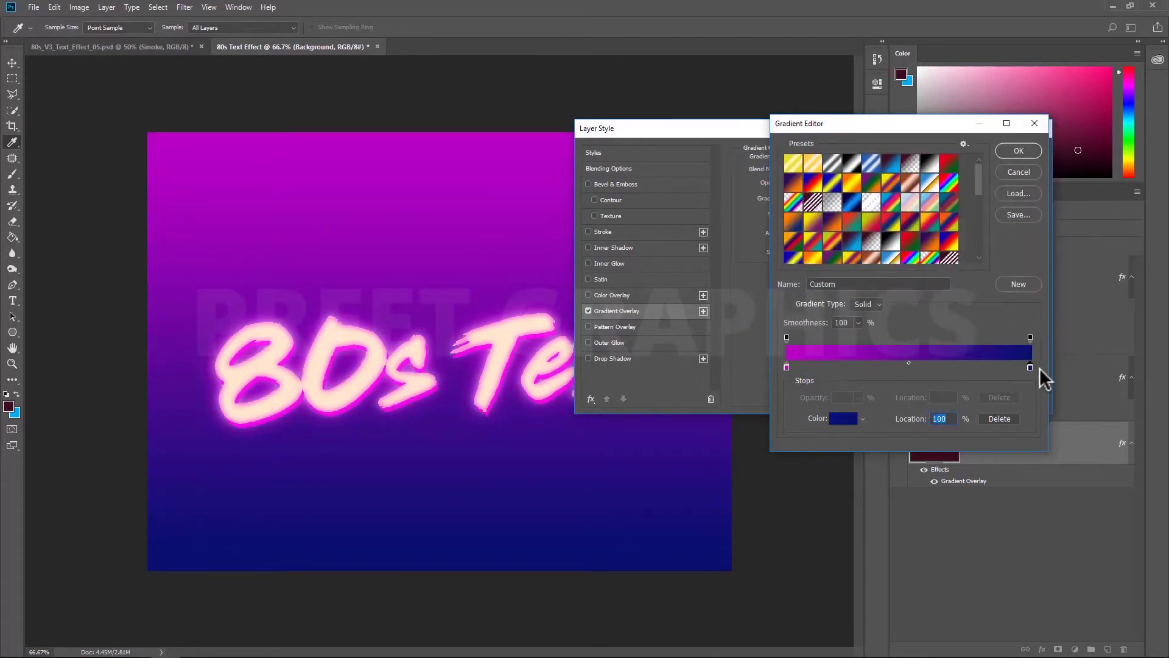
pyautogui.click(1025, 156)
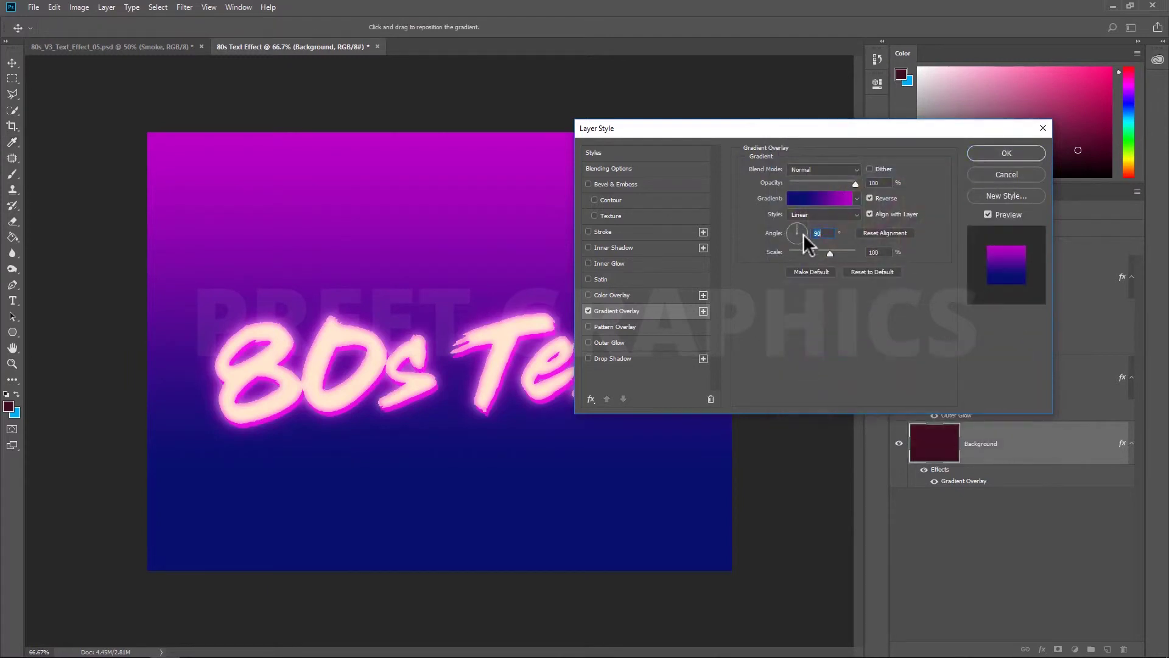
pyautogui.moveTo(803, 234)
pyautogui.mouseDown()
pyautogui.moveTo(791, 228)
pyautogui.moveTo(790, 238)
pyautogui.mouseUp()
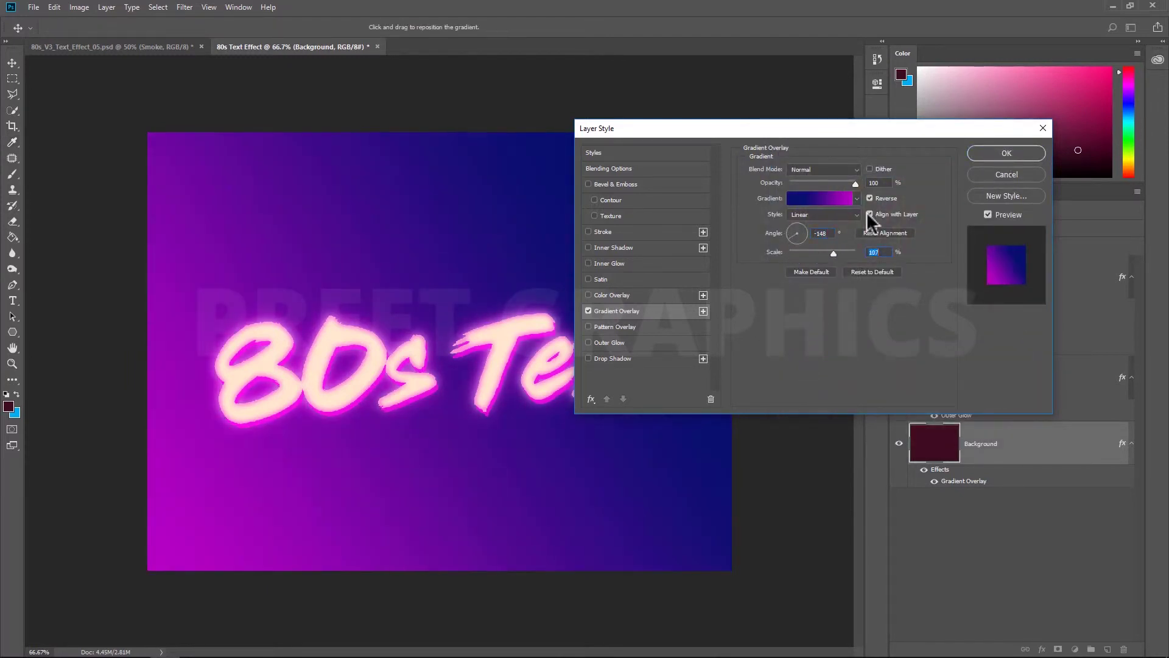
pyautogui.click(1006, 152)
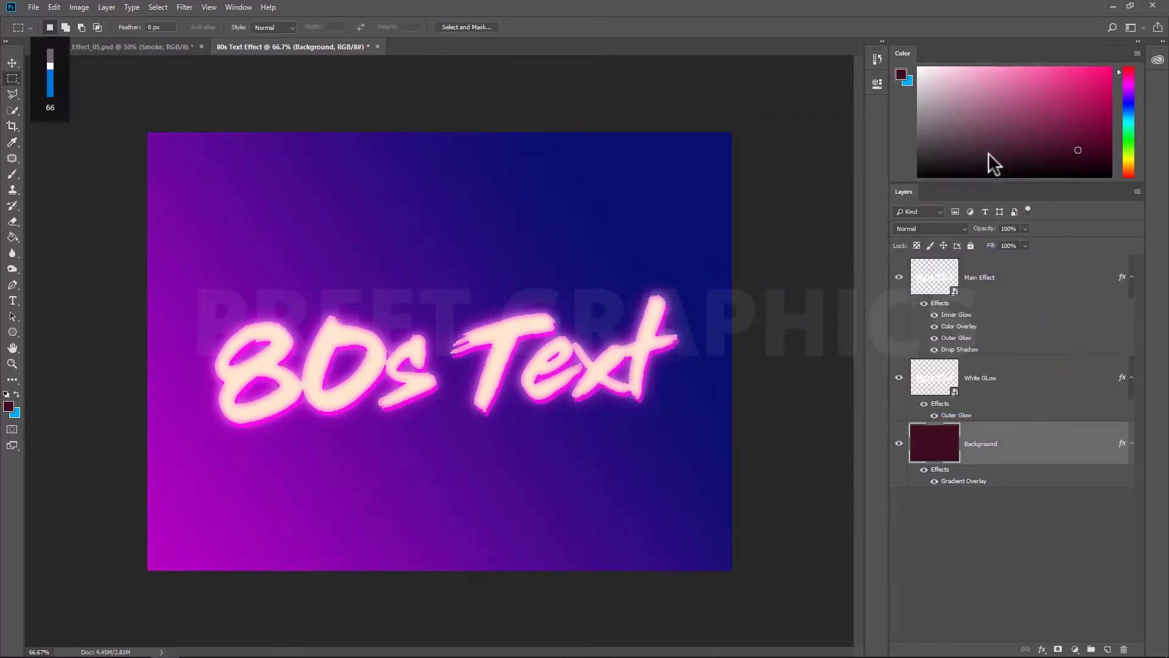
# - Create a layer group named Background directly above the Background layer and move that layer into it
pyautogui.click(994, 514)
pyautogui.click(1091, 650)
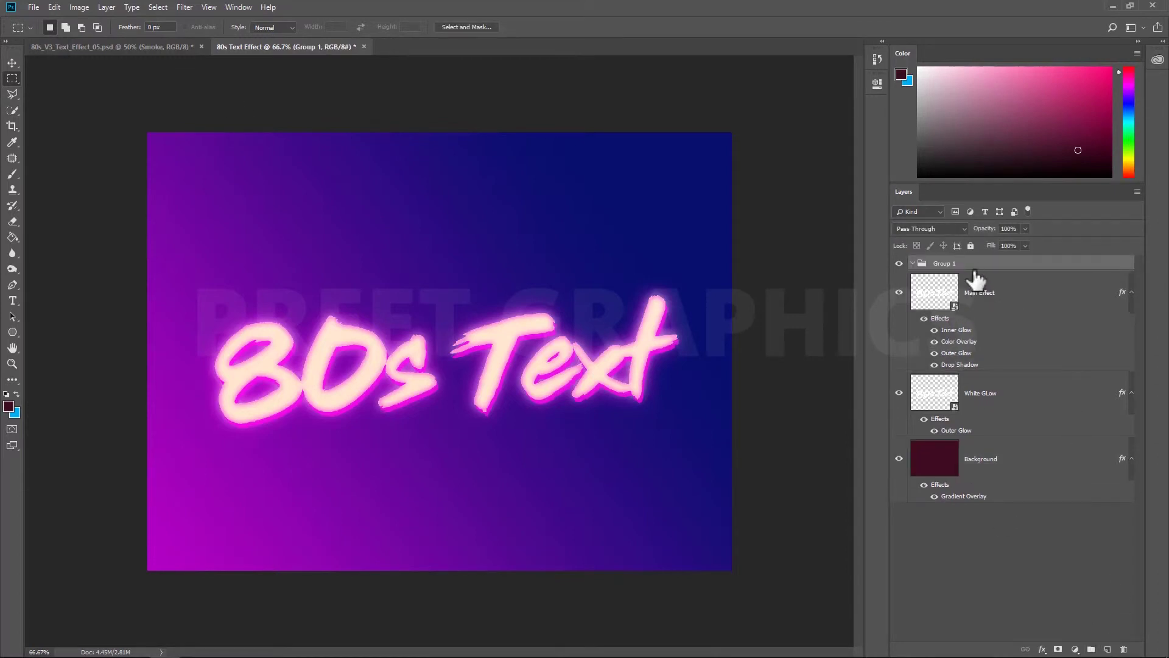
pyautogui.moveTo(975, 279); pyautogui.dragTo(949, 435)
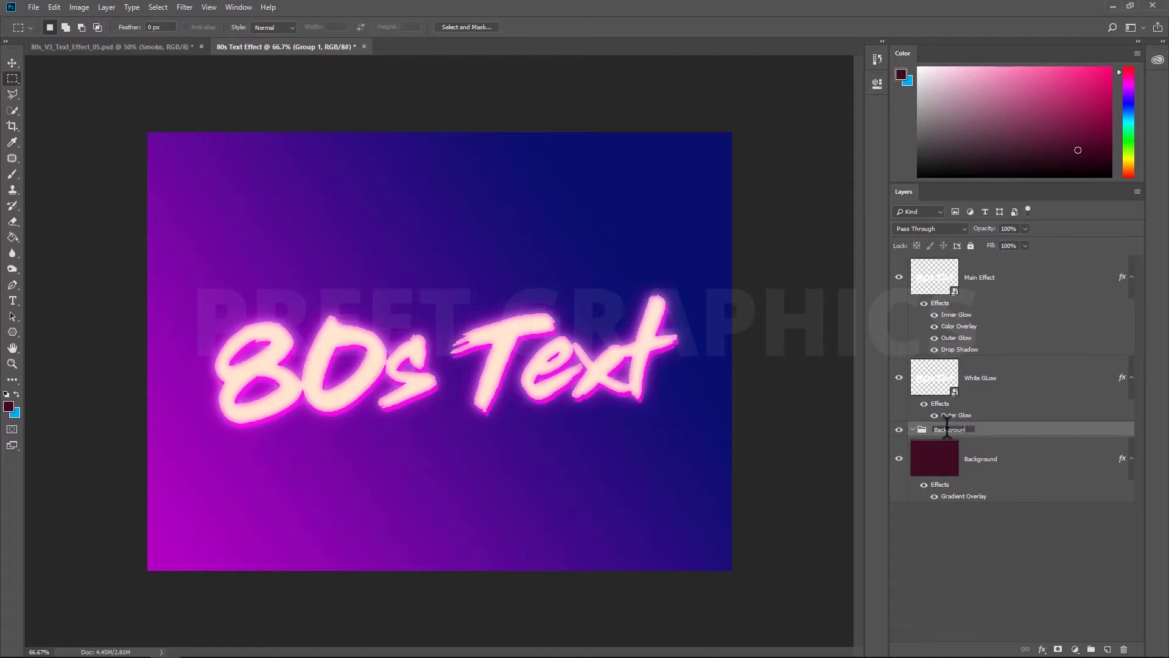
pyautogui.press('Return')
pyautogui.moveTo(1004, 472); pyautogui.dragTo(939, 457)
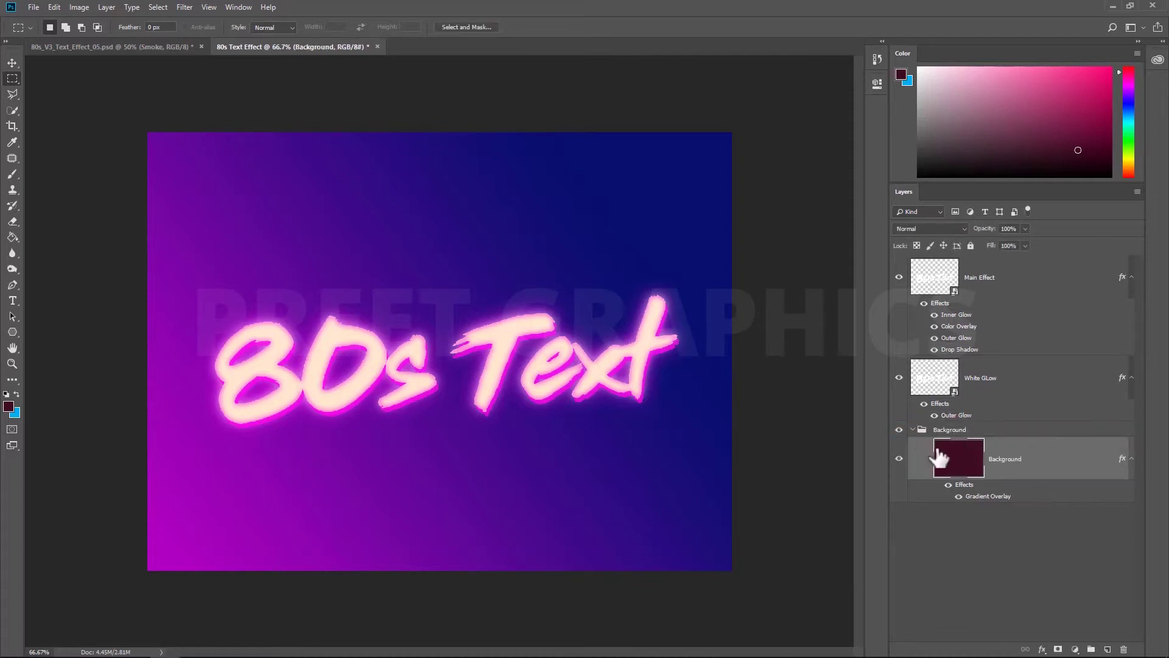
# - Open the Layer 7, Layer 9, Noise, Smoke and Smoke copy 2, 3 and 5 images from the 80s Text 1 folder
pyautogui.click(945, 531)
pyautogui.hotkey('ctrl', 'o')
pyautogui.click(334, 123)
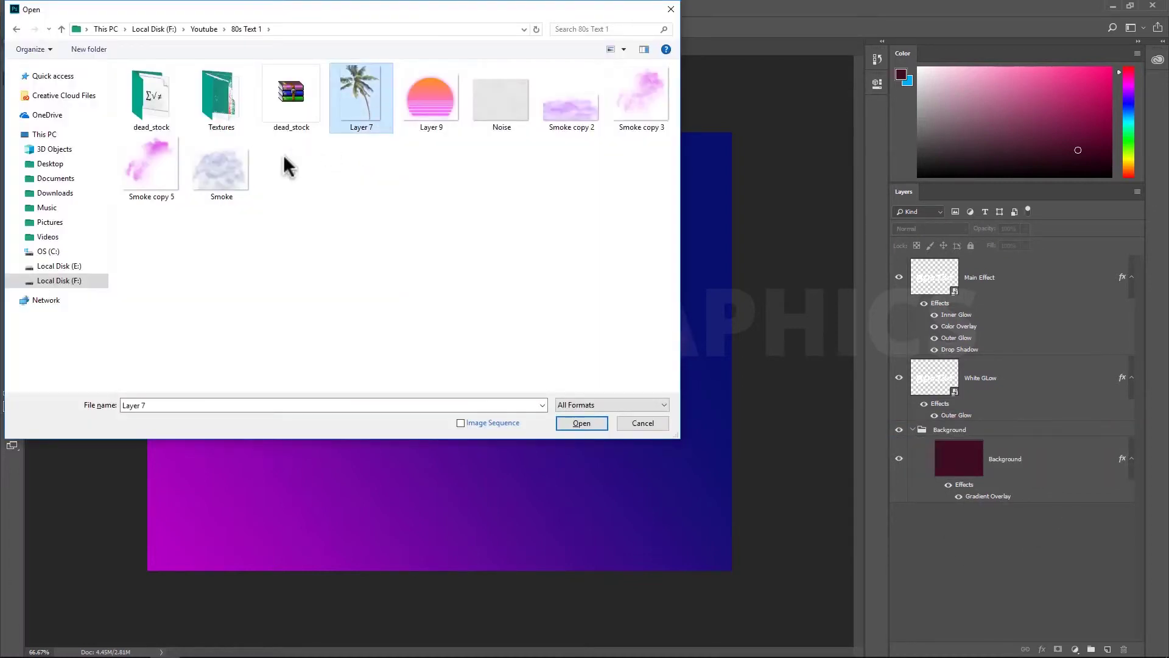
pyautogui.keyDown('shift'); pyautogui.click(226, 173); pyautogui.keyUp('shift')
pyautogui.click(578, 427)
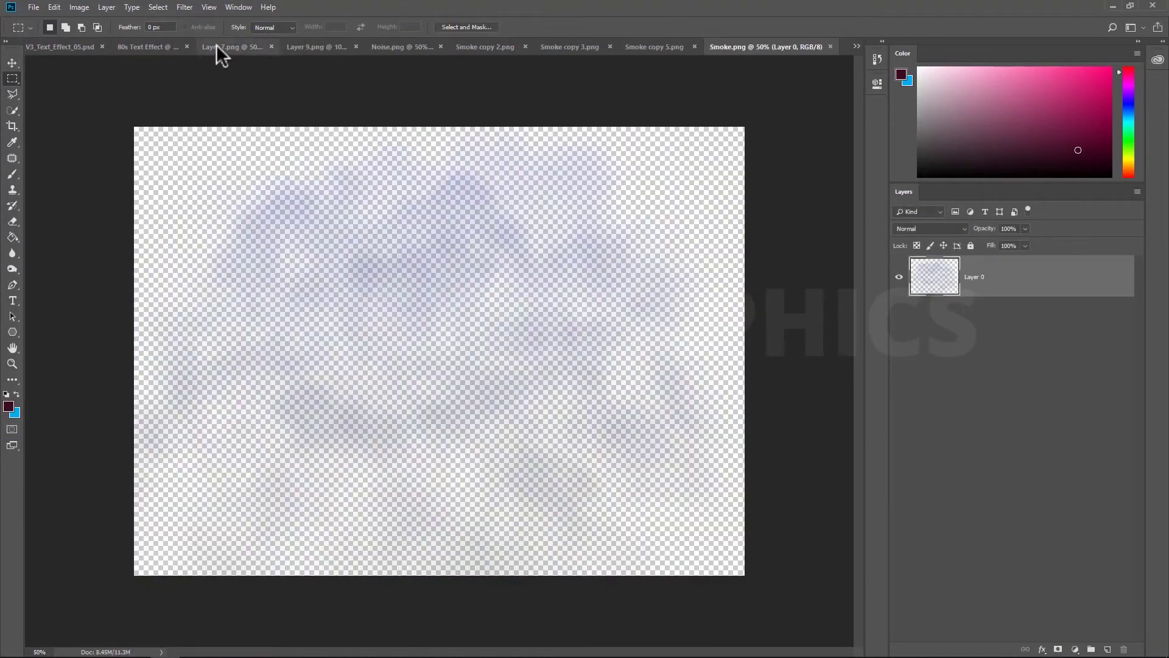
# - Copy the palm tree from Layer 7.png into the 80s Text Effect document with the Move tool
pyautogui.click(216, 46)
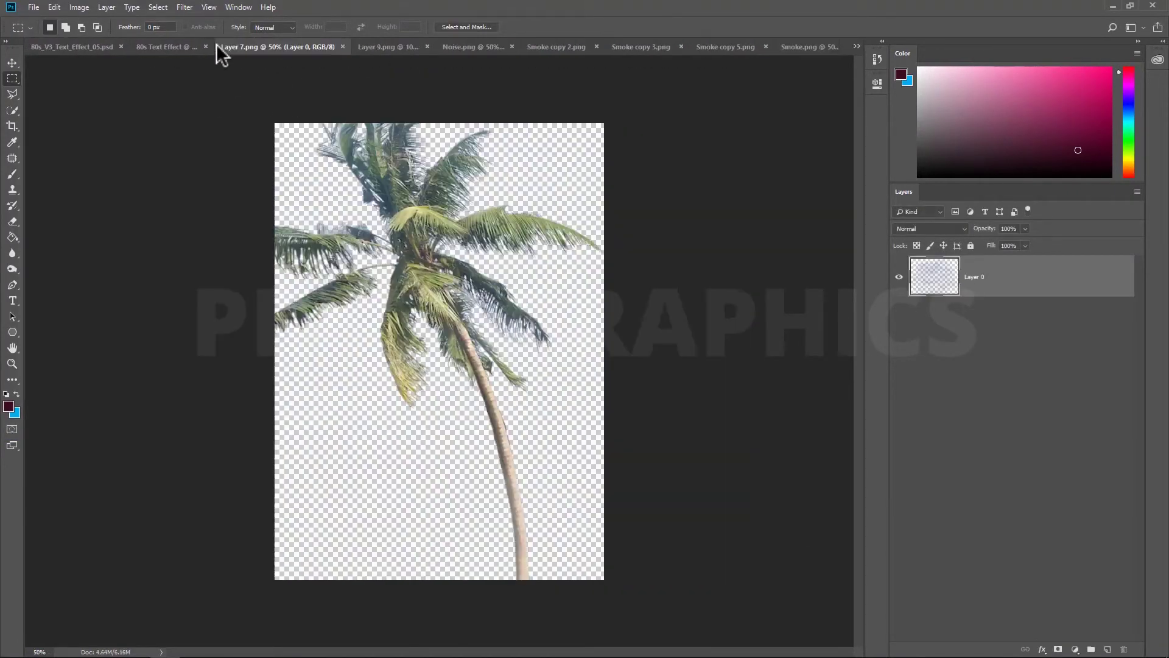
pyautogui.click(12, 65)
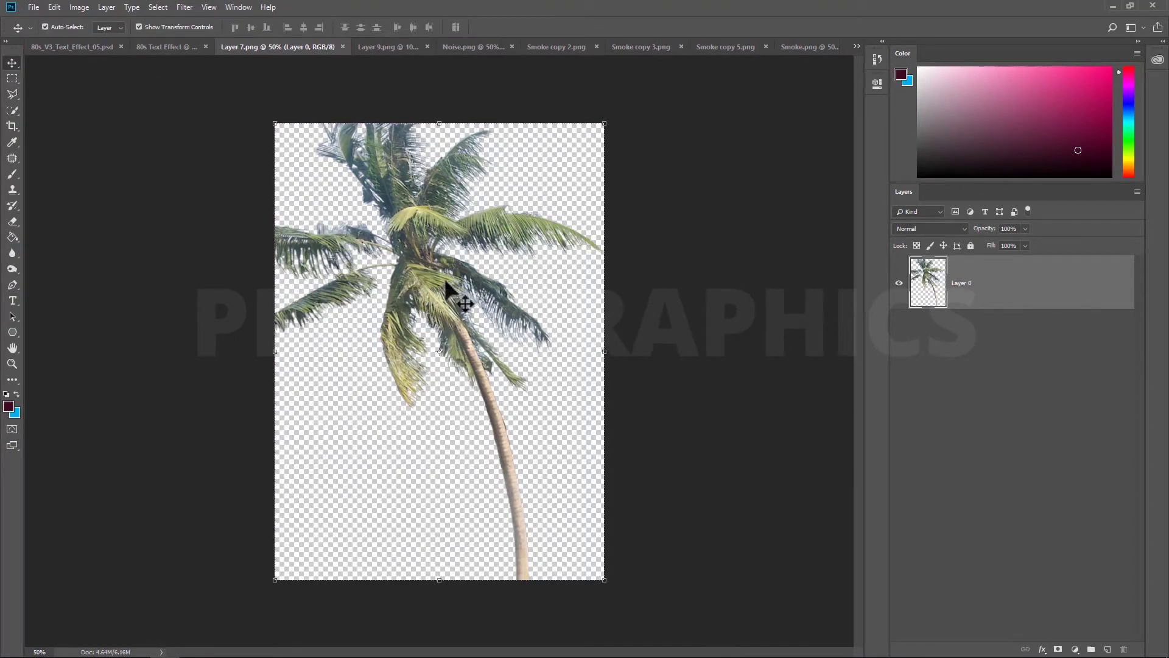
pyautogui.moveTo(212, 85); pyautogui.dragTo(395, 260)
# - Scale the palm tree to the full canvas height and place it at the canvas's left edge
pyautogui.hotkey('ctrl', 't')
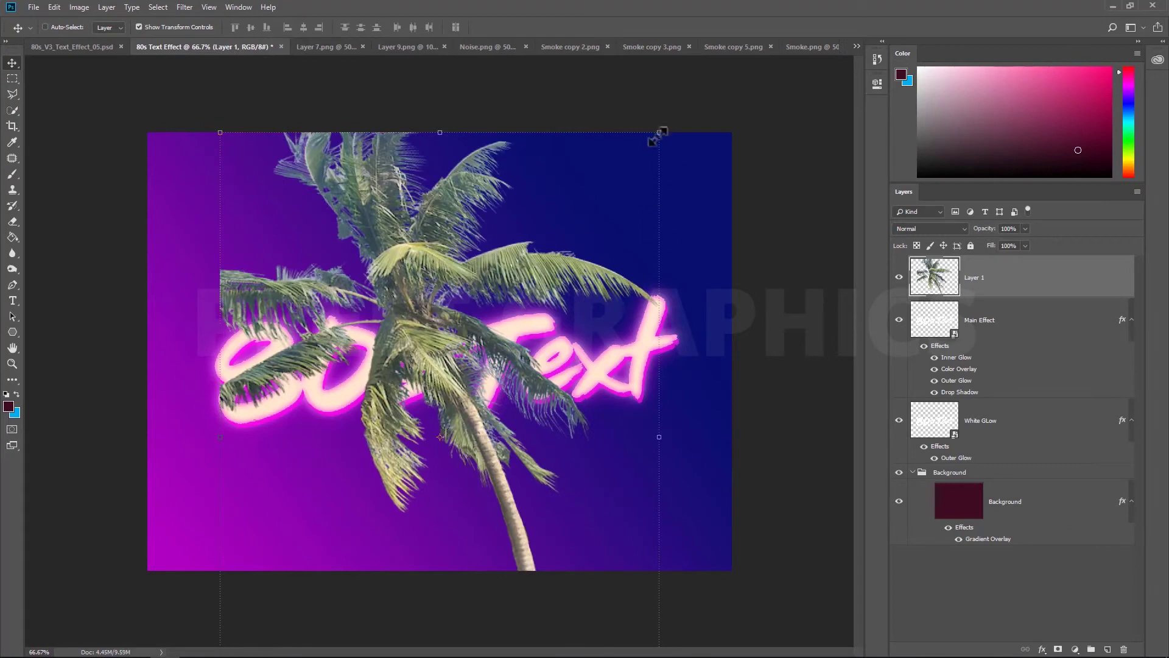
pyautogui.moveTo(658, 130); pyautogui.dragTo(396, 336)
pyautogui.press('Return')
pyautogui.moveTo(336, 512); pyautogui.dragTo(253, 360)
pyautogui.hotkey('ctrl', 't')
pyautogui.moveTo(400, 215); pyautogui.dragTo(460, 129)
pyautogui.moveTo(269, 251); pyautogui.dragTo(256, 249)
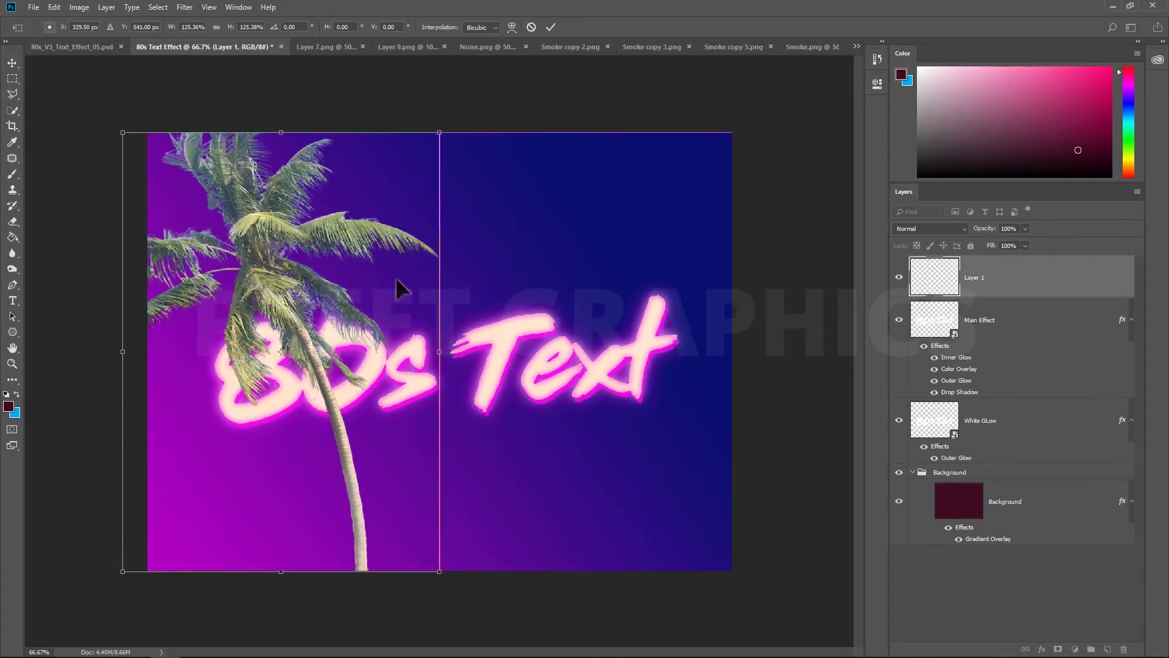
pyautogui.press('Return')
# - Move the palm tree layer into the Background group above the Background layer and set its blend mode to Divide
pyautogui.moveTo(974, 277); pyautogui.dragTo(978, 479)
pyautogui.click(940, 229)
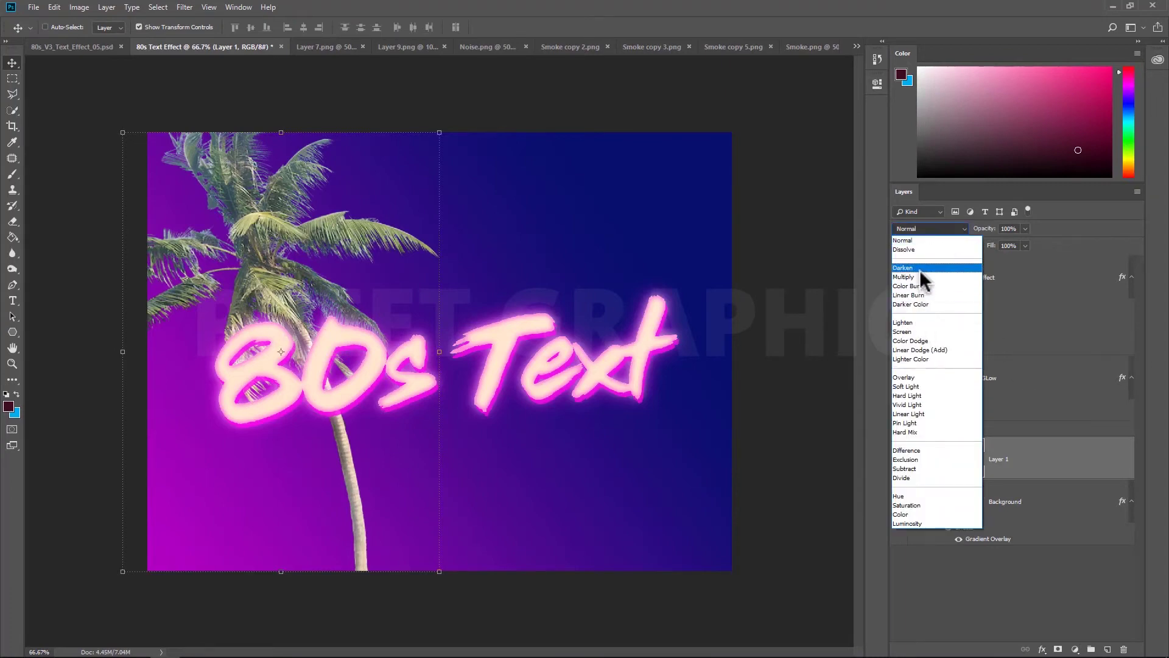
pyautogui.click(912, 477)
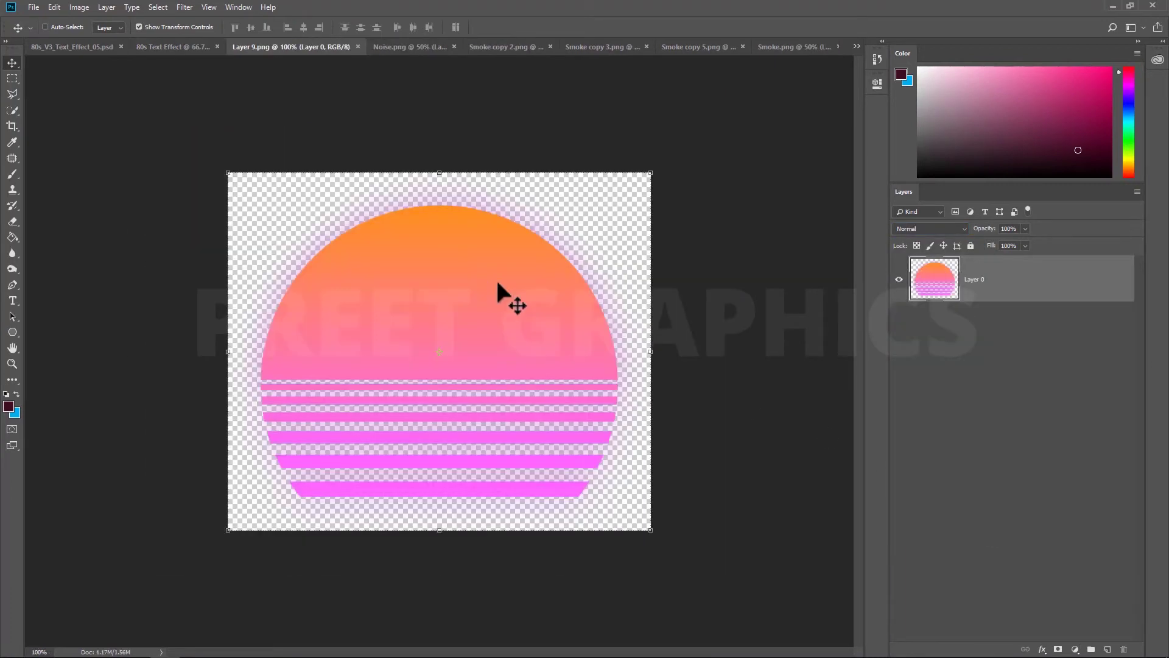
# - Copy the striped sun from Layer 9.png into the 80s Text Effect document and scale it down in the upper-right part of the canvas
pyautogui.moveTo(174, 57); pyautogui.dragTo(589, 318)
pyautogui.moveTo(456, 300); pyautogui.dragTo(596, 215)
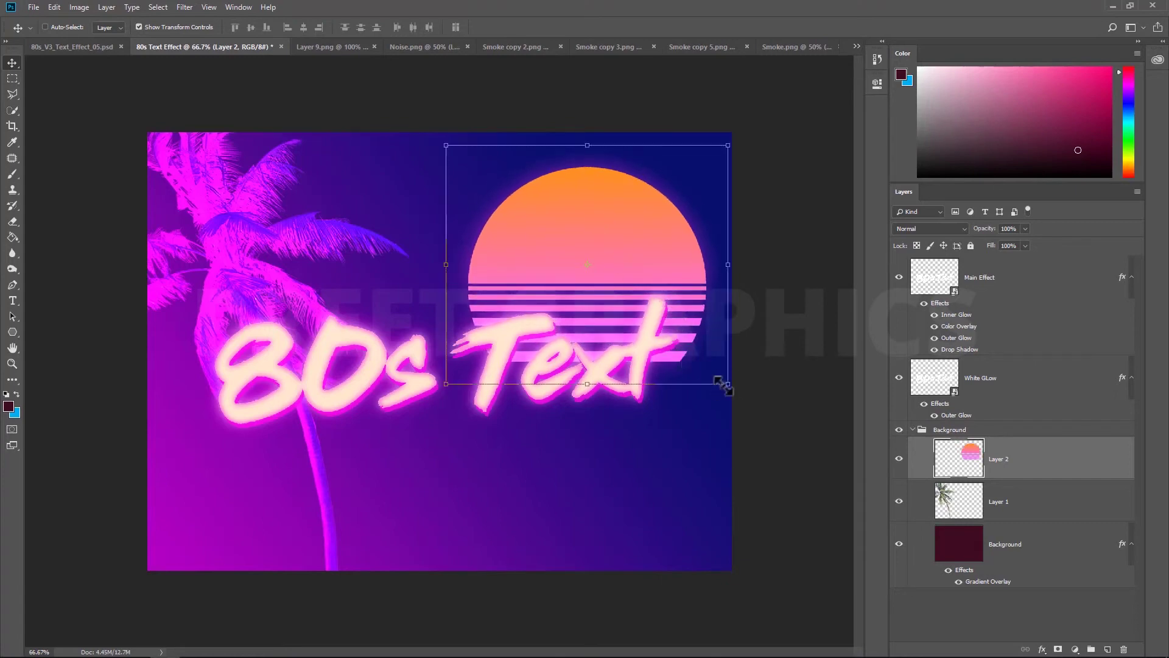
pyautogui.moveTo(716, 374); pyautogui.dragTo(697, 353)
pyautogui.press('Return')
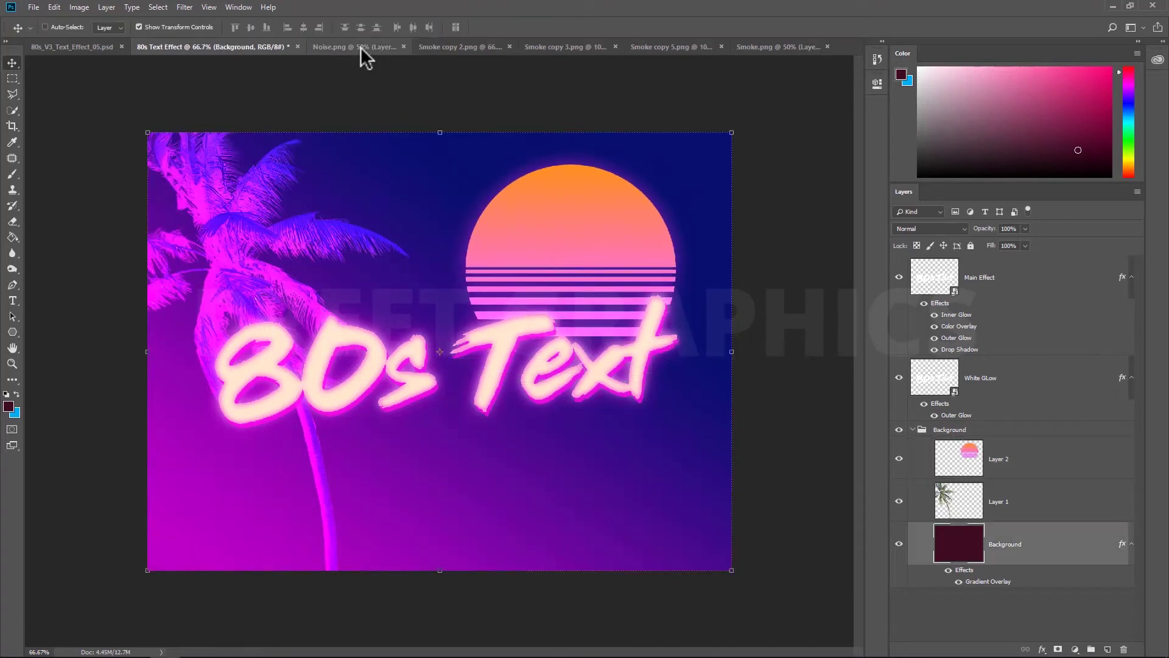
# - Place the Smoke copy 2, 3 and 5 images directly above the Background layer, rotating the last one about 16°
pyautogui.click(373, 43)
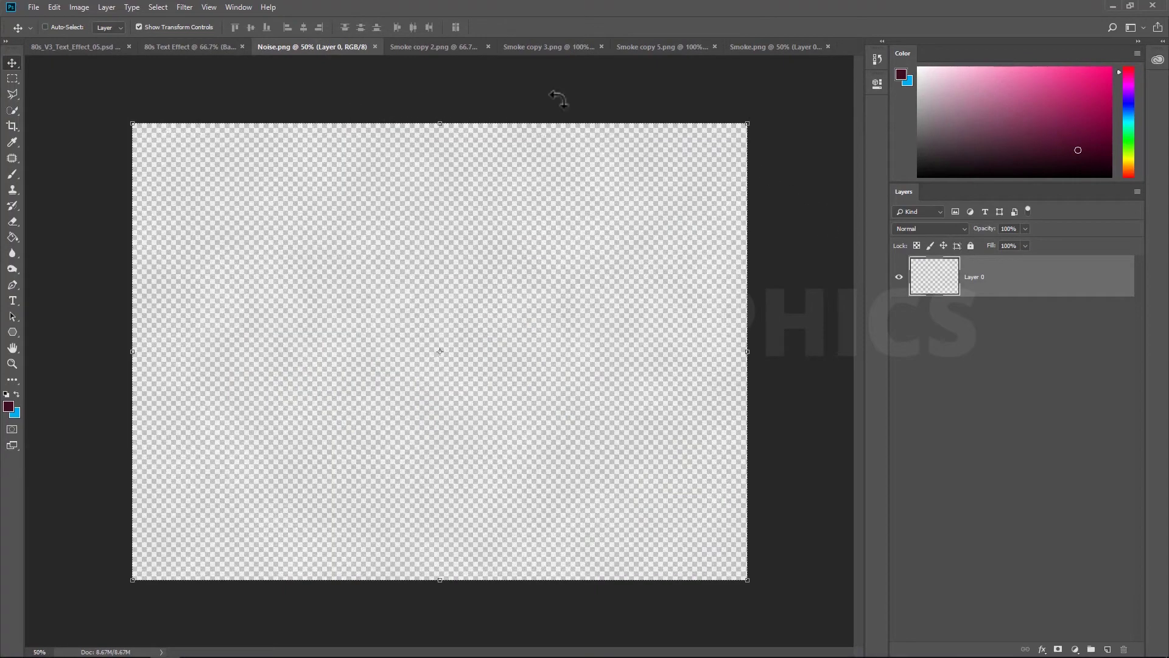
pyautogui.click(403, 44)
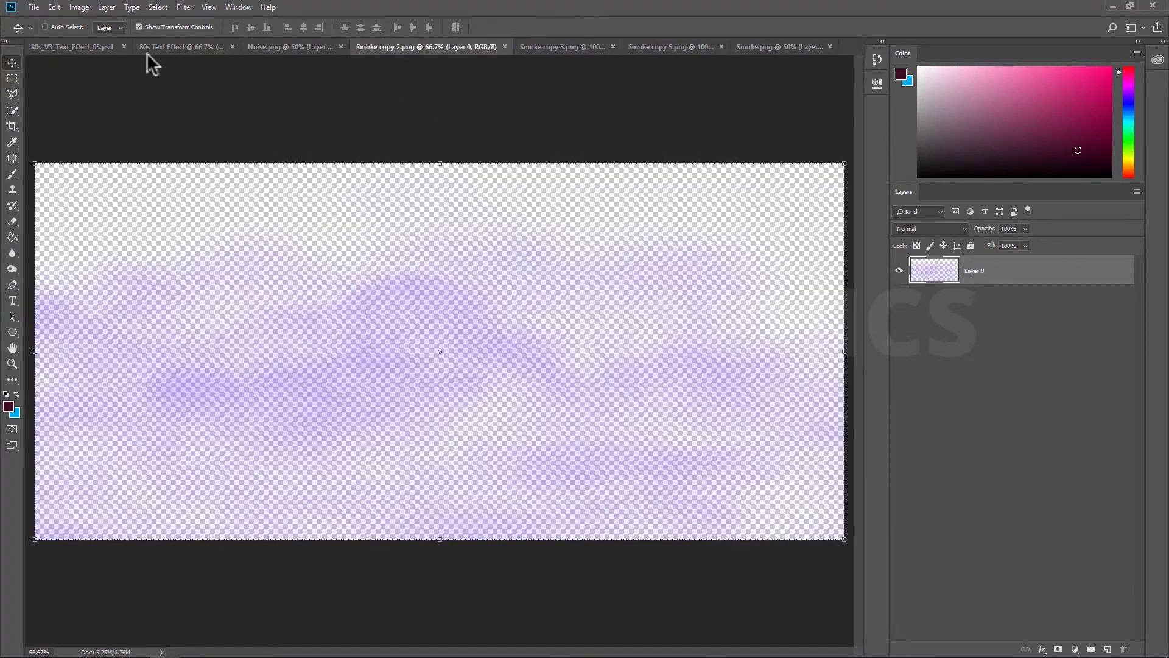
pyautogui.moveTo(148, 55); pyautogui.dragTo(590, 462)
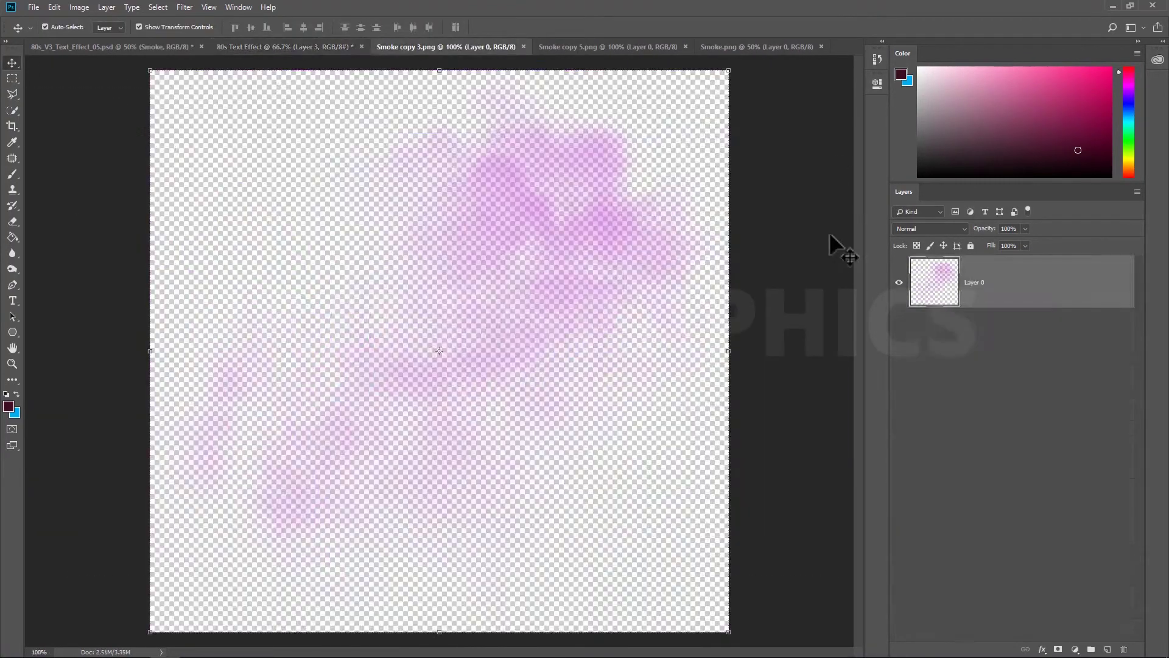
pyautogui.moveTo(831, 236); pyautogui.dragTo(300, 365)
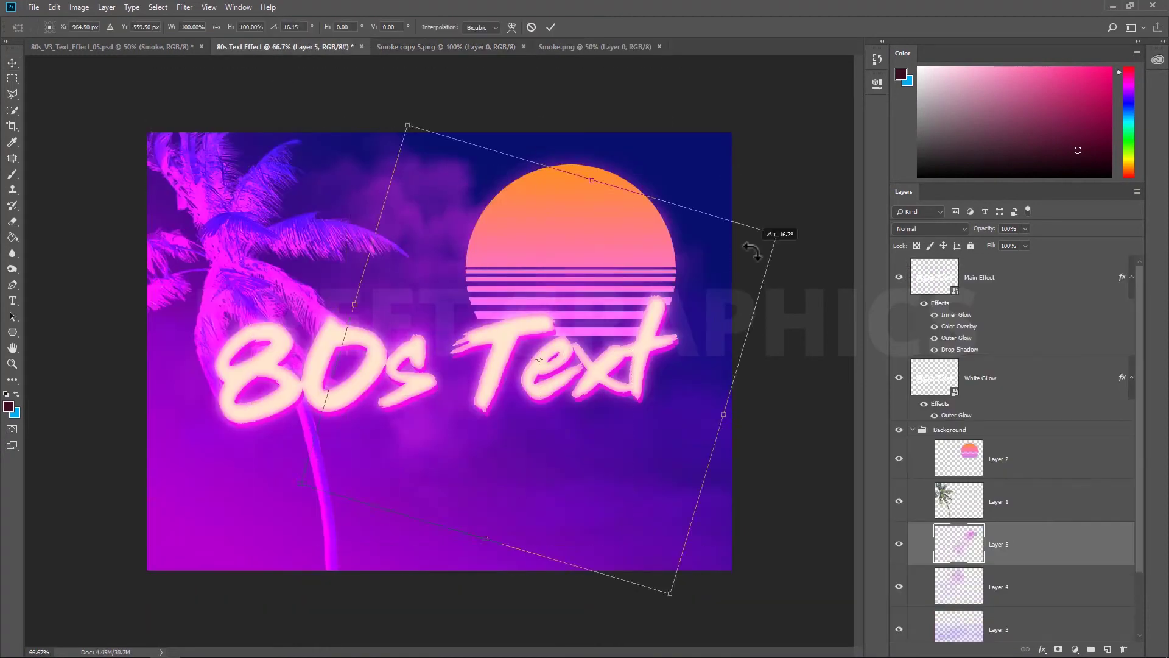
pyautogui.press('Return')
pyautogui.moveTo(439, 213); pyautogui.dragTo(449, 254)
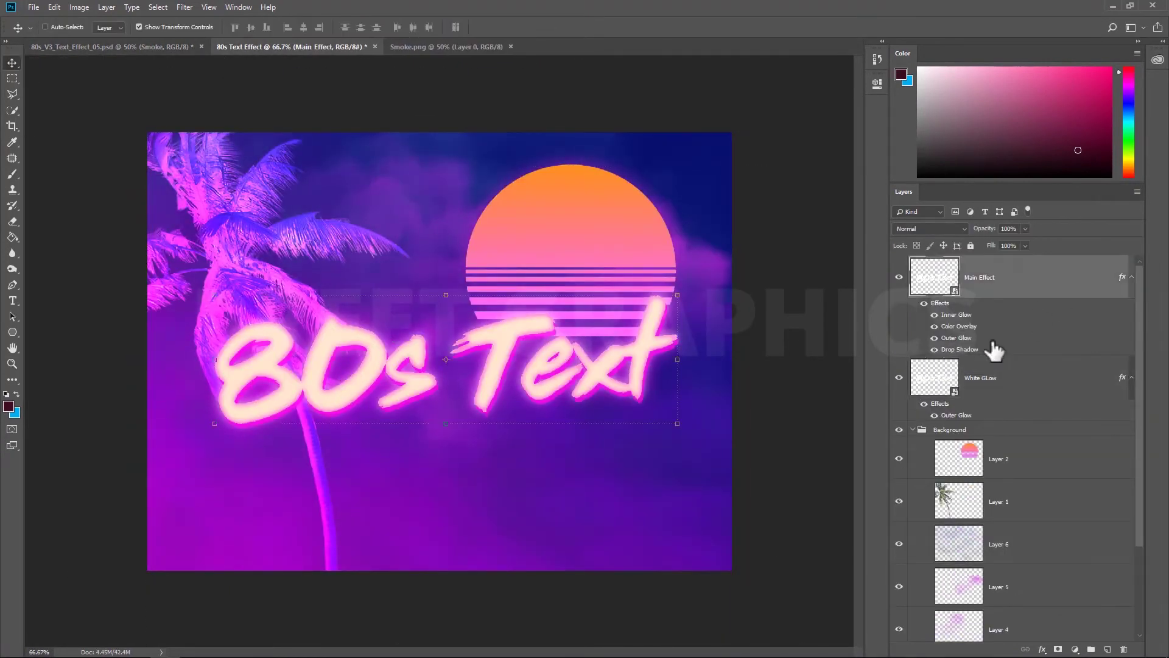
# - Create a layer group named Texture on top and group the two text layers as Tittle
pyautogui.doubleClick(992, 347)
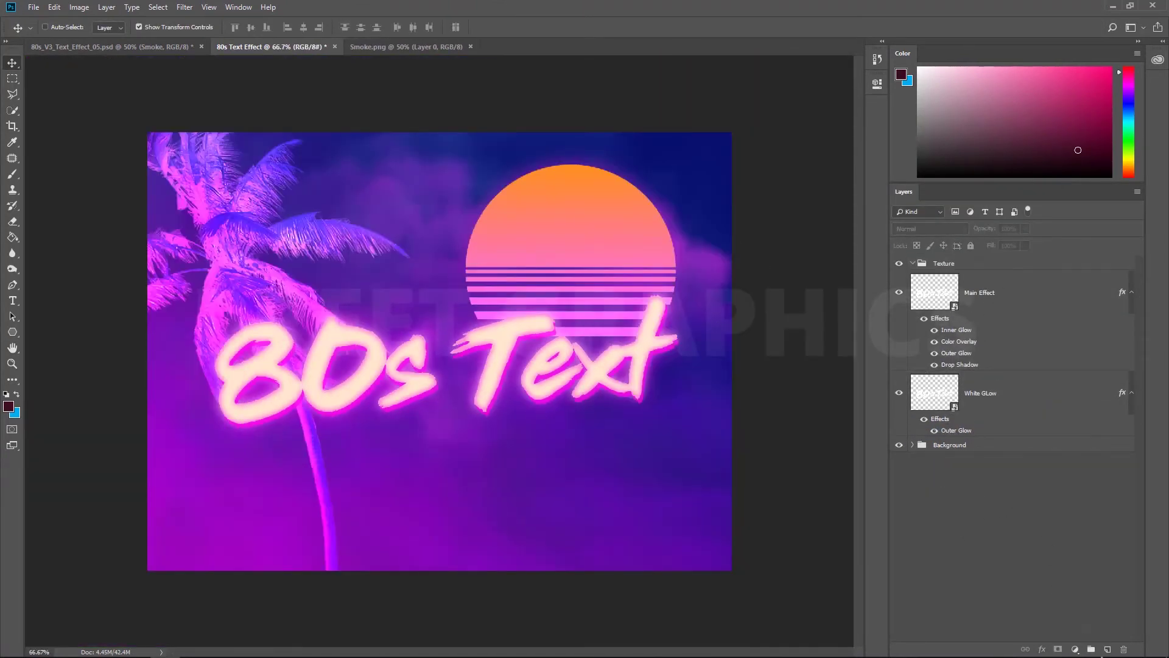
pyautogui.click(1101, 647)
pyautogui.press('Escape')
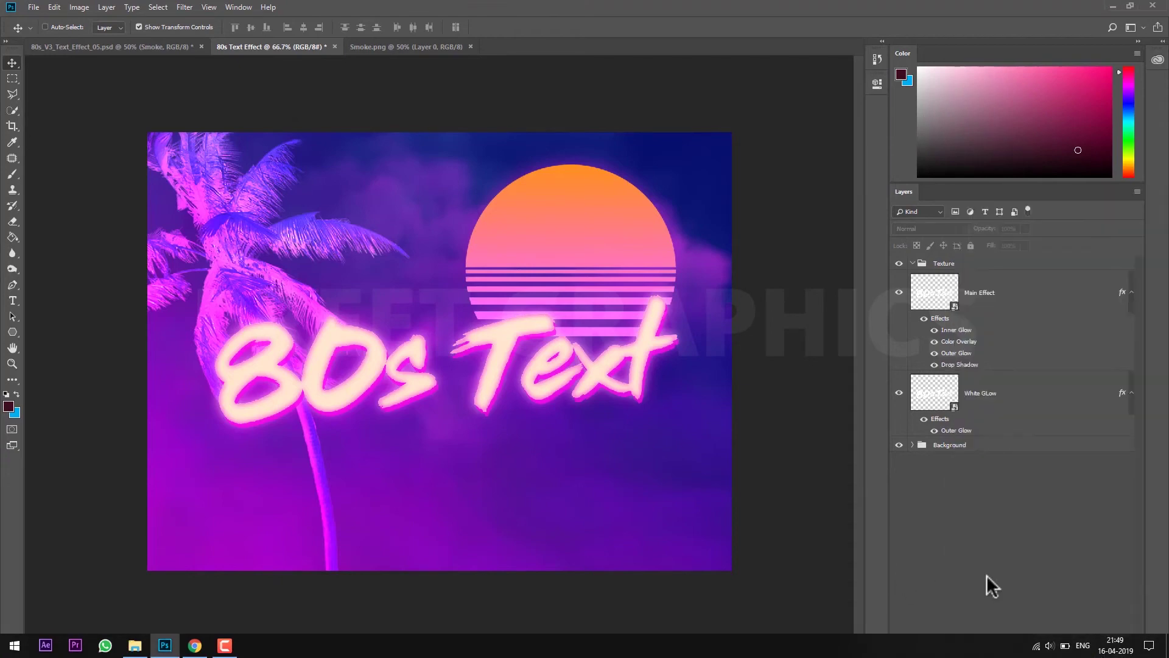
pyautogui.click(1091, 649)
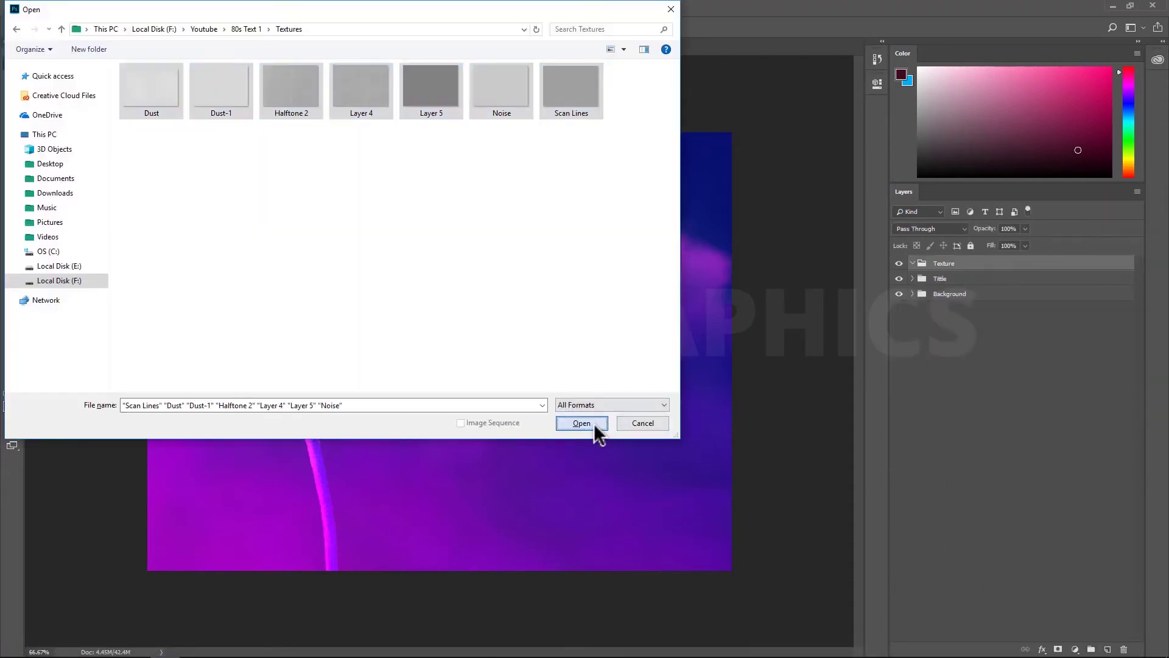
# - Open all seven images from the Textures folder and close Smoke.png
pyautogui.click(593, 425)
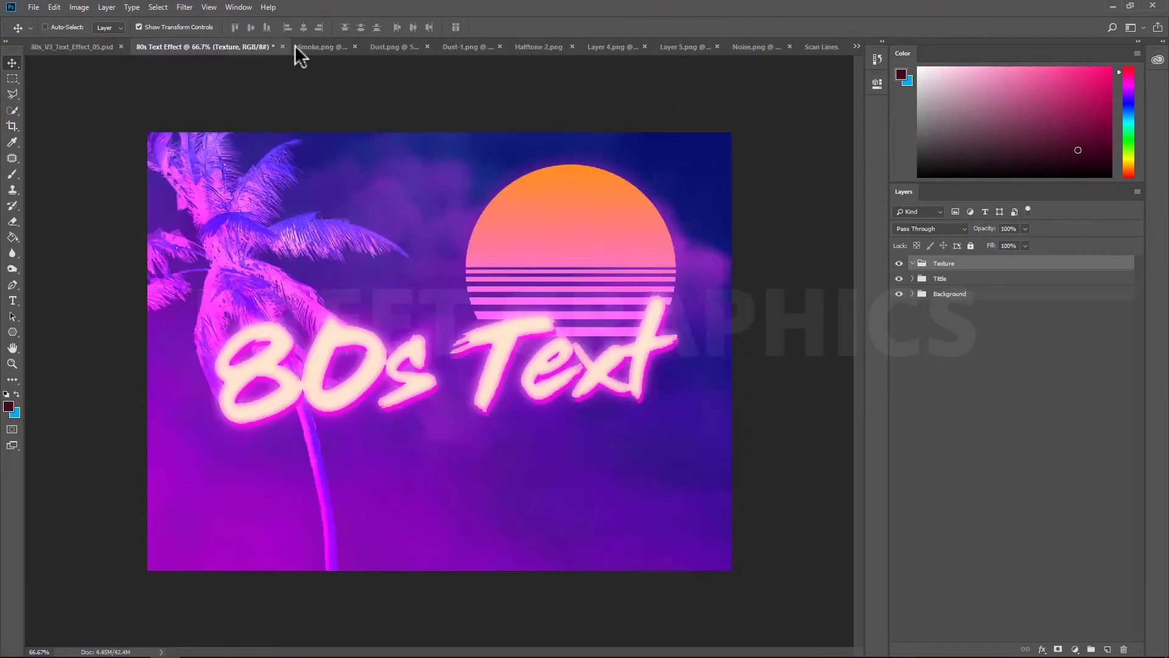
pyautogui.click(348, 49)
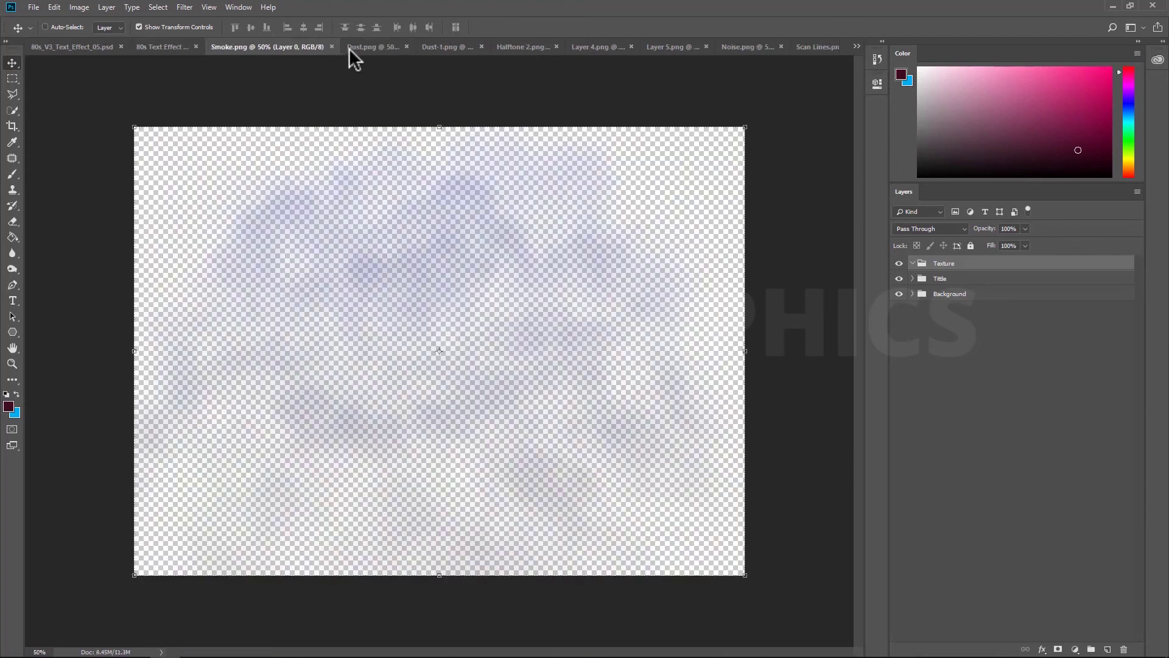
pyautogui.click(331, 49)
pyautogui.click(318, 46)
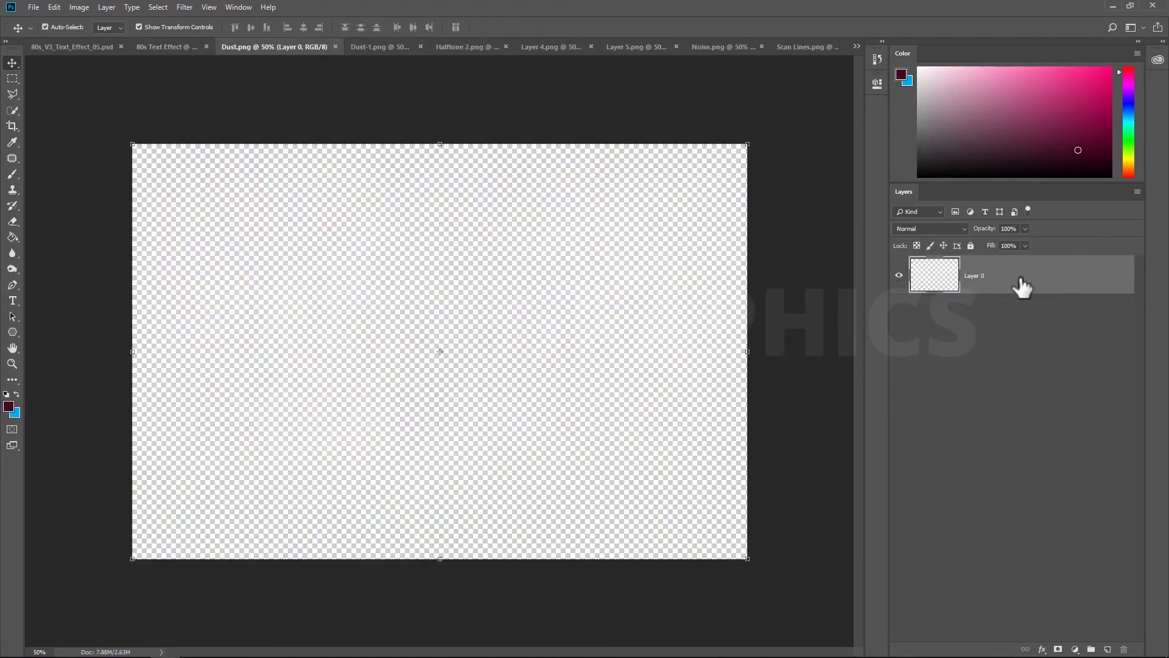
# - Copy the Dust texture into the Texture group and resize it to cover the canvas
pyautogui.moveTo(1020, 285); pyautogui.dragTo(326, 229)
pyautogui.hotkey('ctrl', '-')
pyautogui.click(930, 229)
pyautogui.click(913, 370)
pyautogui.moveTo(752, 559); pyautogui.dragTo(698, 514)
pyautogui.press('Return')
# - Add the Dust-1, Halftone 2 and Layer 4 textures over the canvas as layers in the Texture group
pyautogui.click(398, 46)
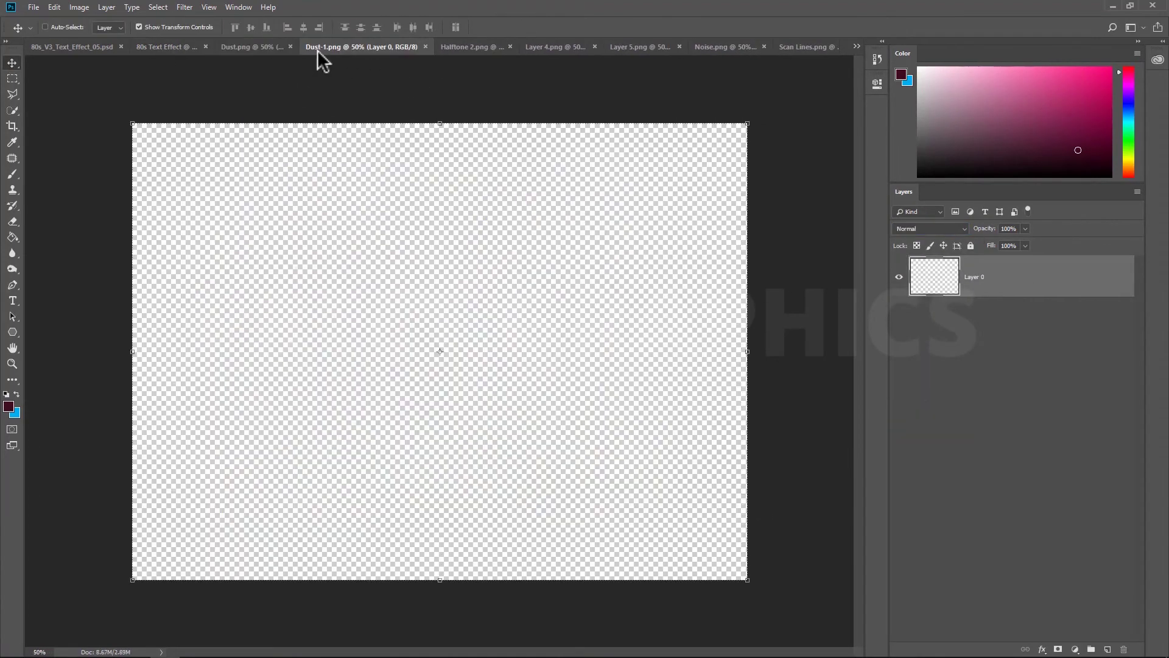
pyautogui.click(292, 47)
pyautogui.moveTo(365, 243); pyautogui.dragTo(429, 318)
pyautogui.click(930, 228)
pyautogui.click(913, 370)
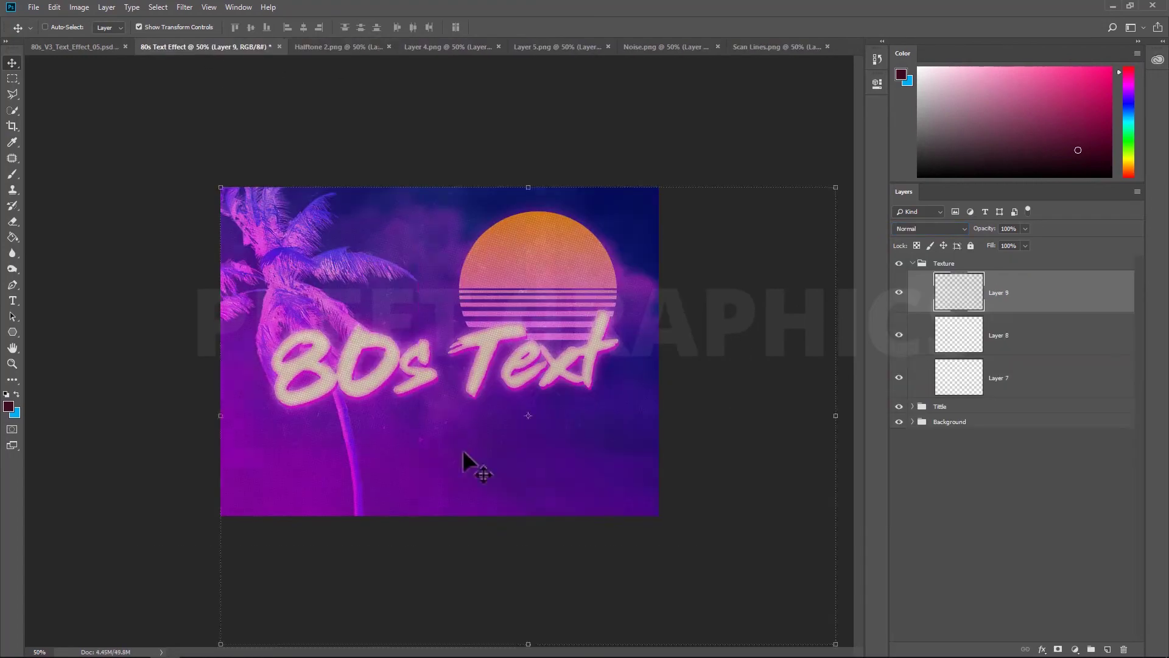
pyautogui.moveTo(470, 465); pyautogui.dragTo(597, 441)
pyautogui.click(365, 47)
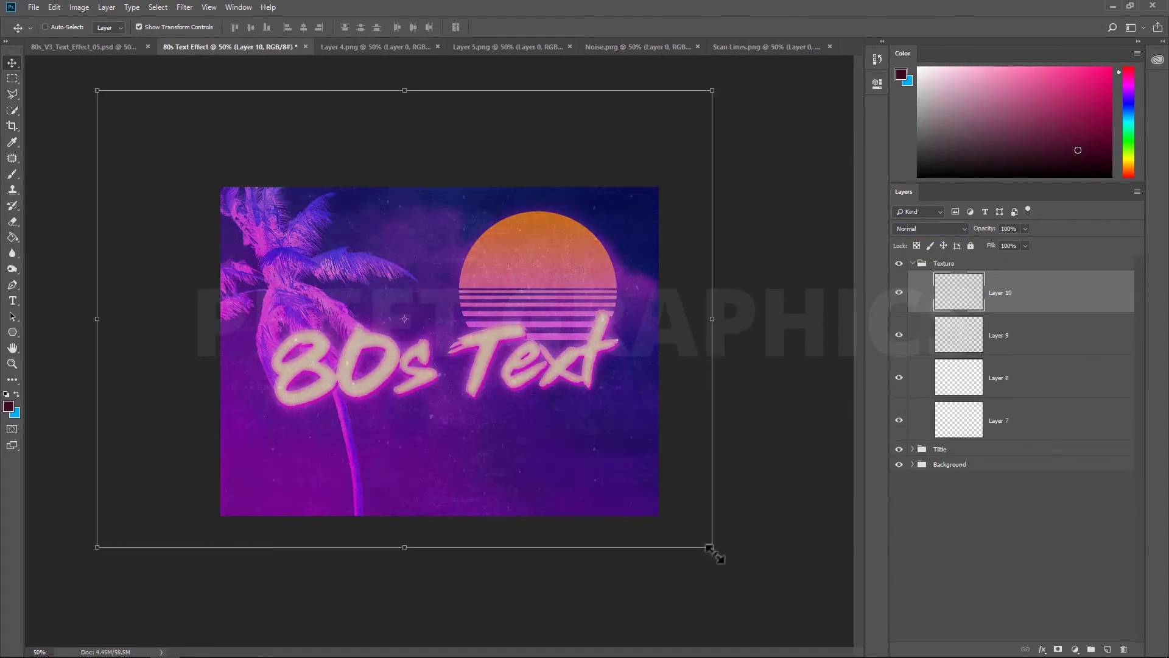
# - Add the scan lines texture on top of the Texture group and set the top texture's blend mode to Overlay
pyautogui.click(928, 228)
pyautogui.click(918, 345)
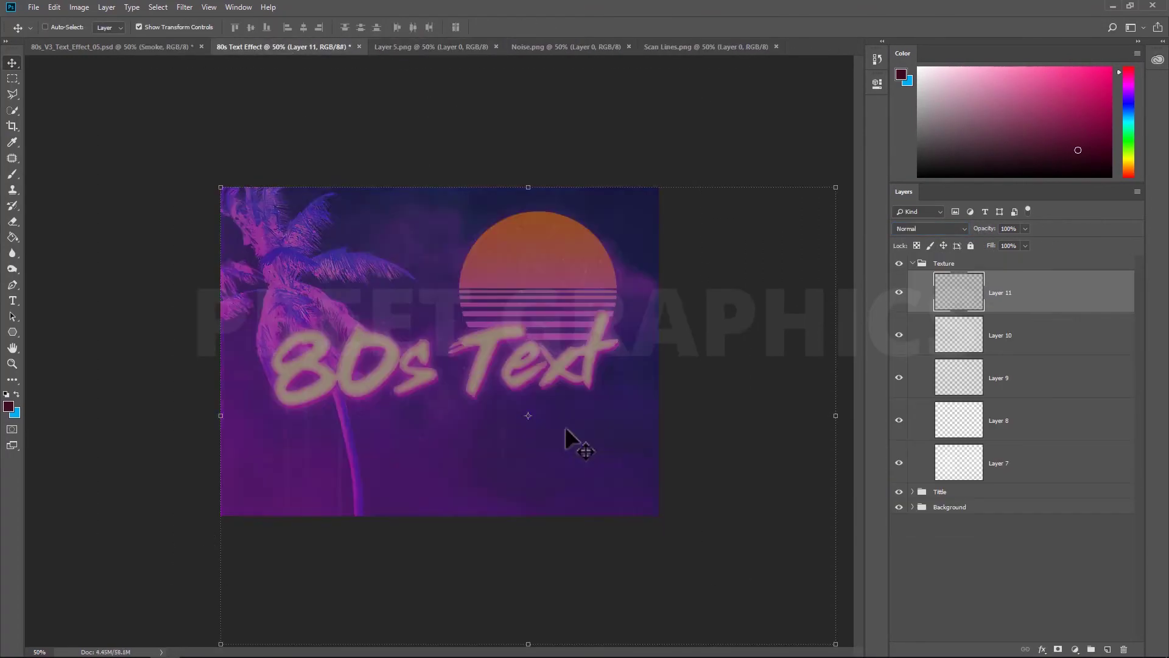
pyautogui.click(930, 228)
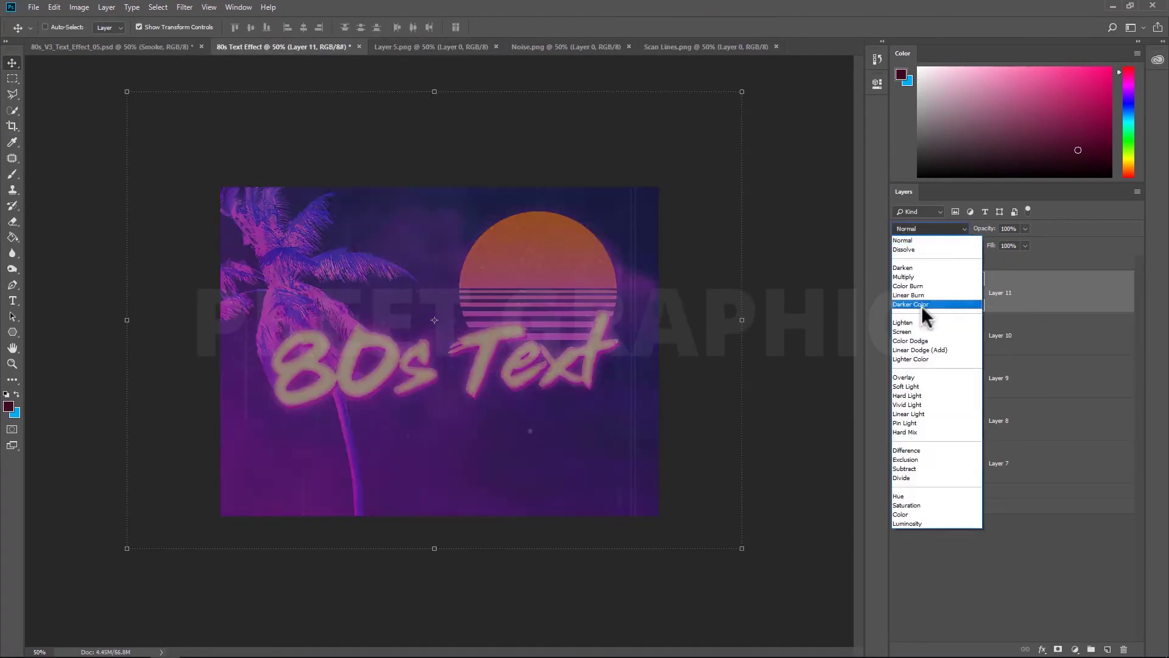
pyautogui.click(909, 340)
pyautogui.click(929, 229)
pyautogui.click(907, 377)
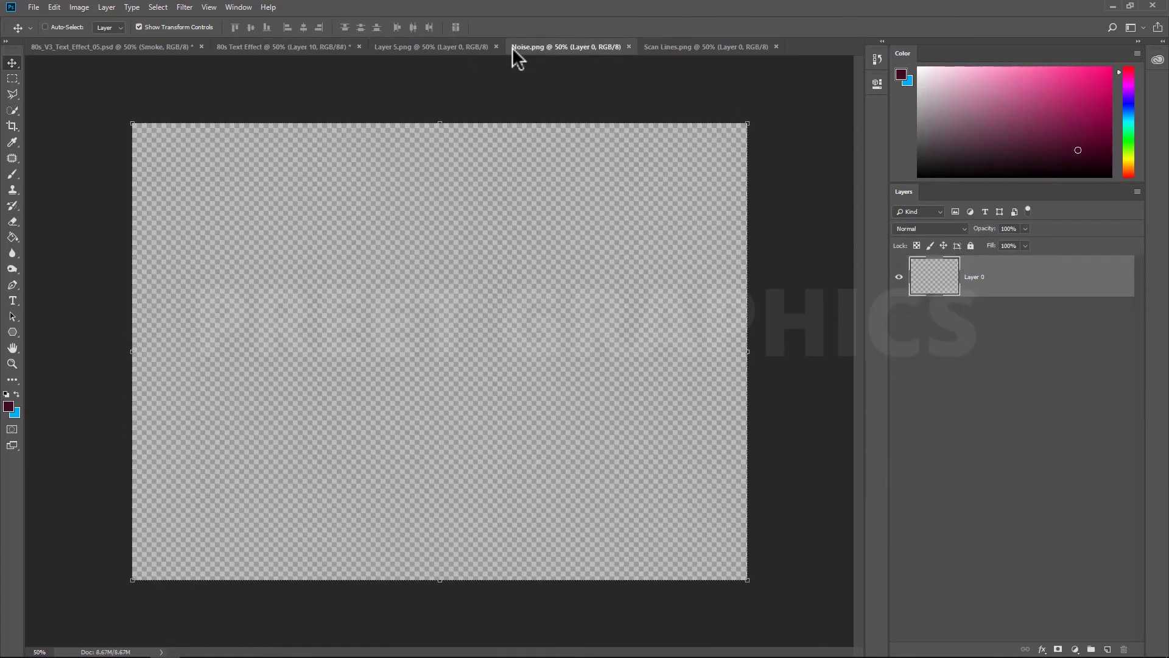
pyautogui.press('Return')
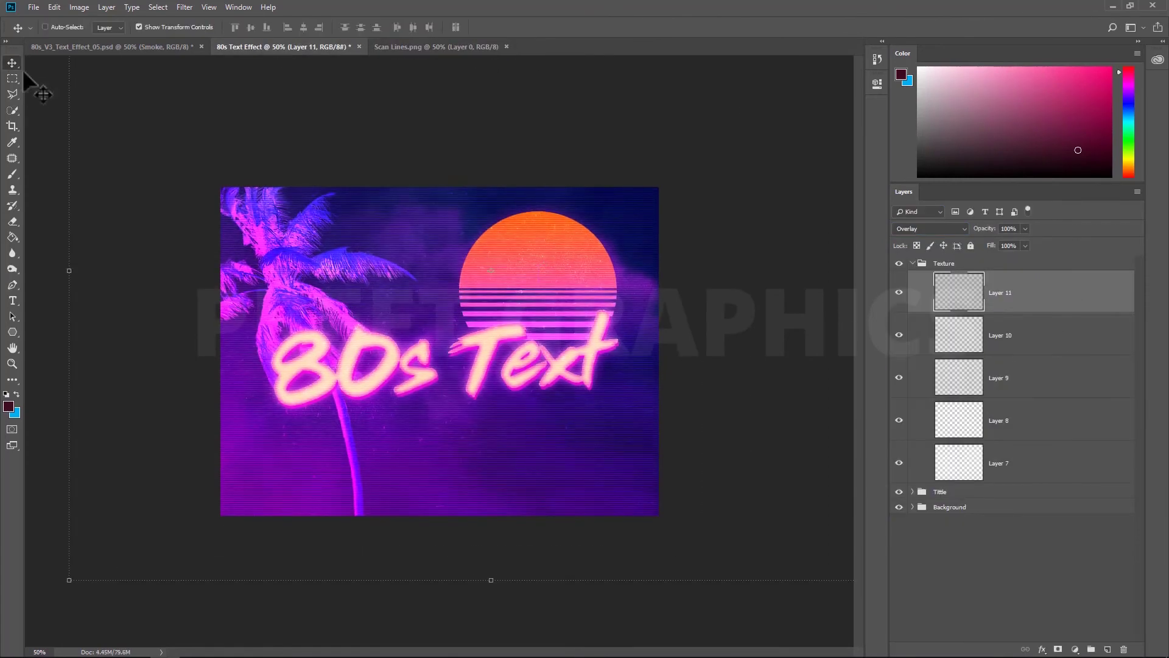
# - Switch to the Rectangular Marquee tool, collapse the Texture group and deselect all layers
pyautogui.click(12, 79)
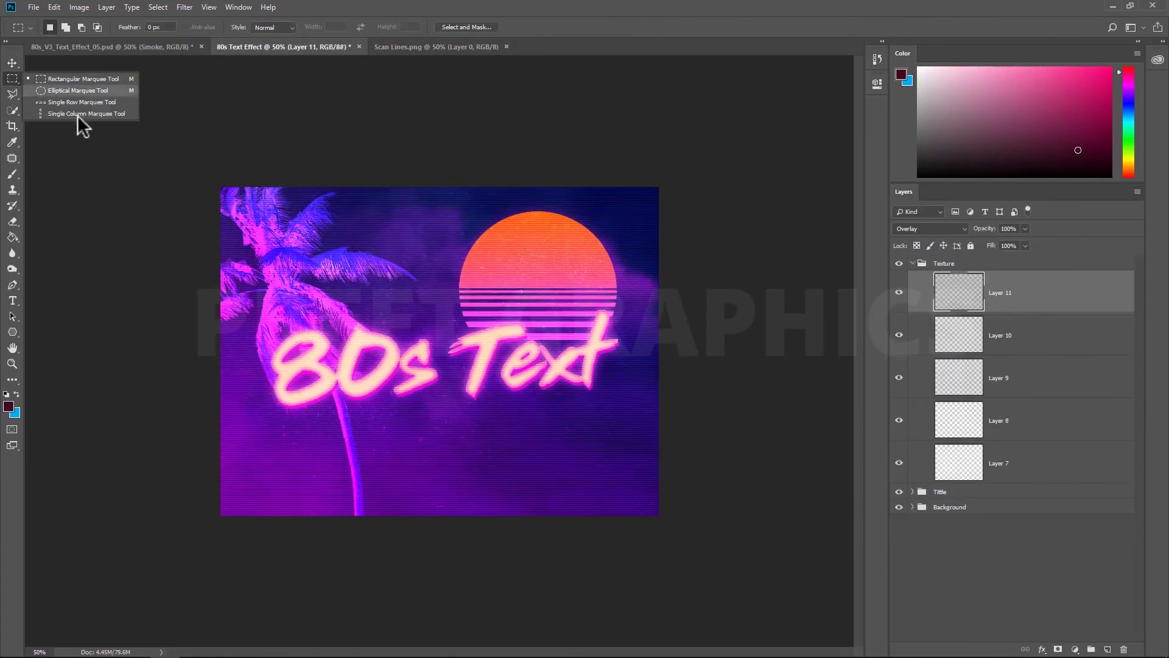
pyautogui.click(913, 264)
pyautogui.click(925, 349)
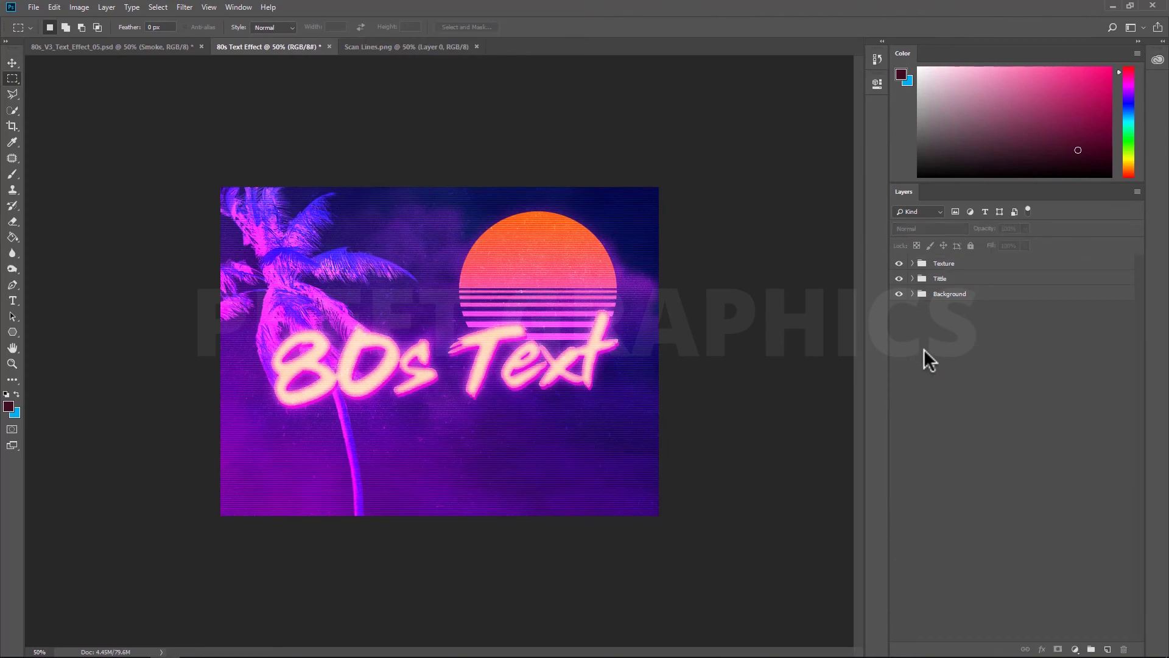
# - Select the Background group and bring up its layer commands
pyautogui.click(991, 294)
pyautogui.rightClick(991, 293)
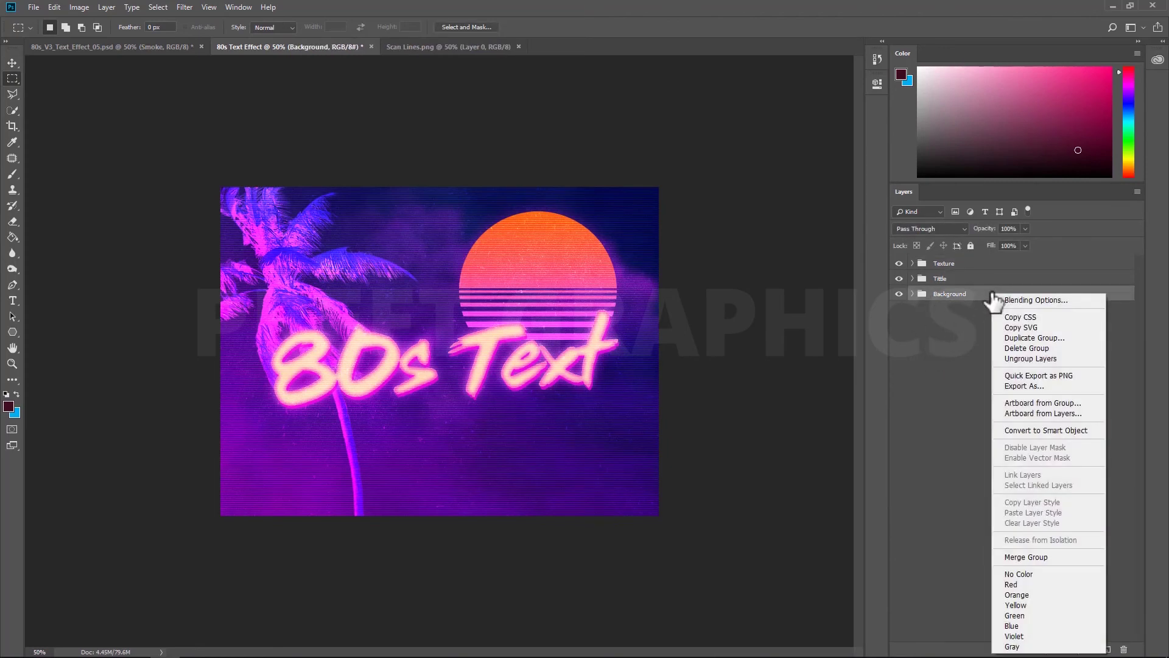